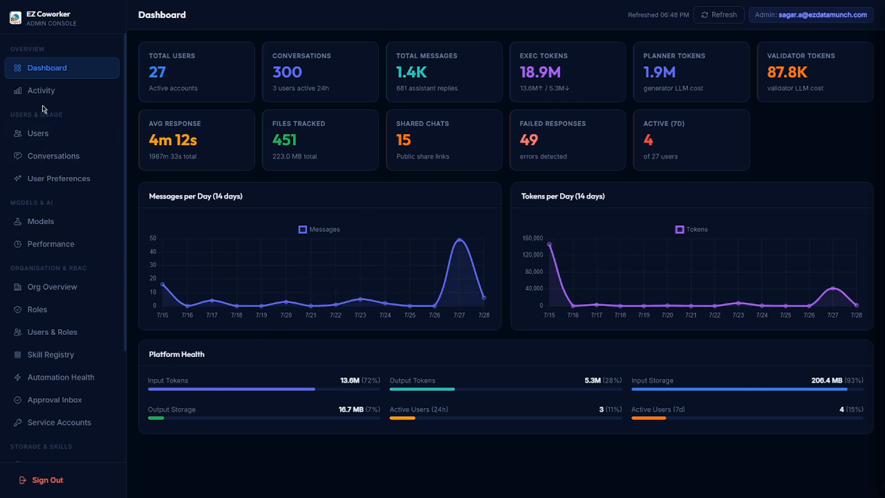
# Review the Activity & Trends charts and sort the daily data table by new conversations in ascending order.
pyautogui.click(41, 91)
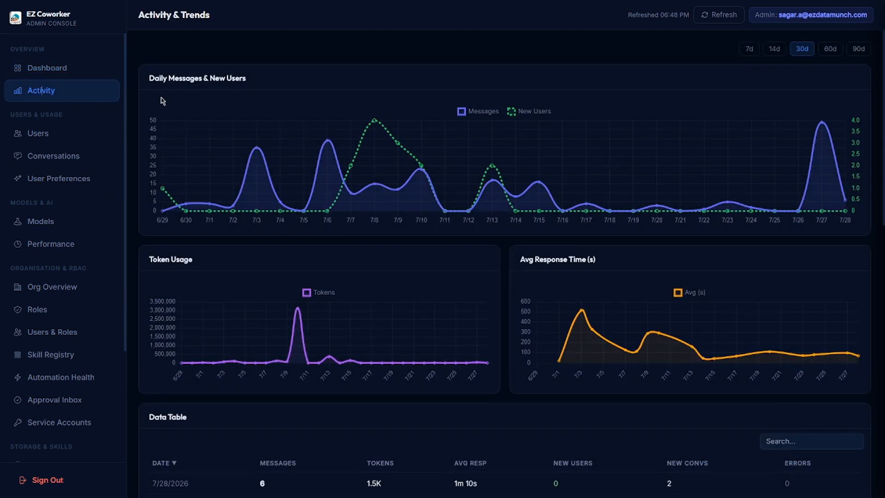
pyautogui.moveTo(264, 153)
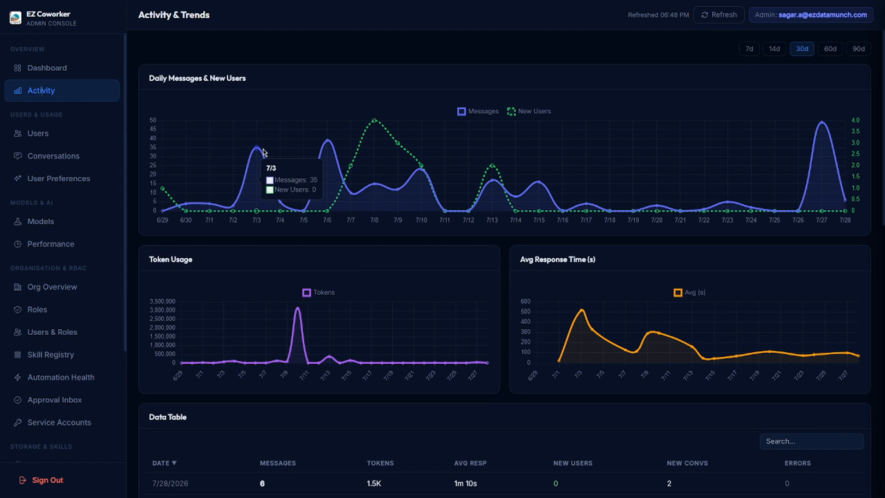
pyautogui.moveTo(823, 126)
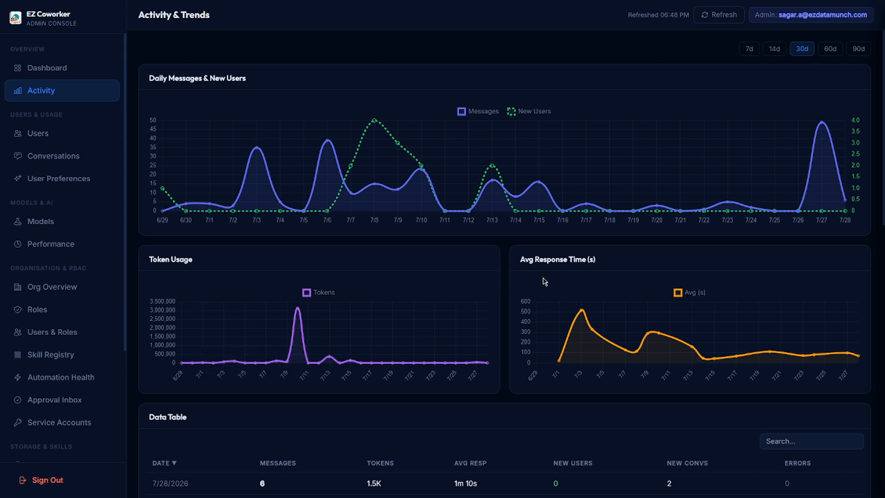
pyautogui.scroll(-6, 507, 290)
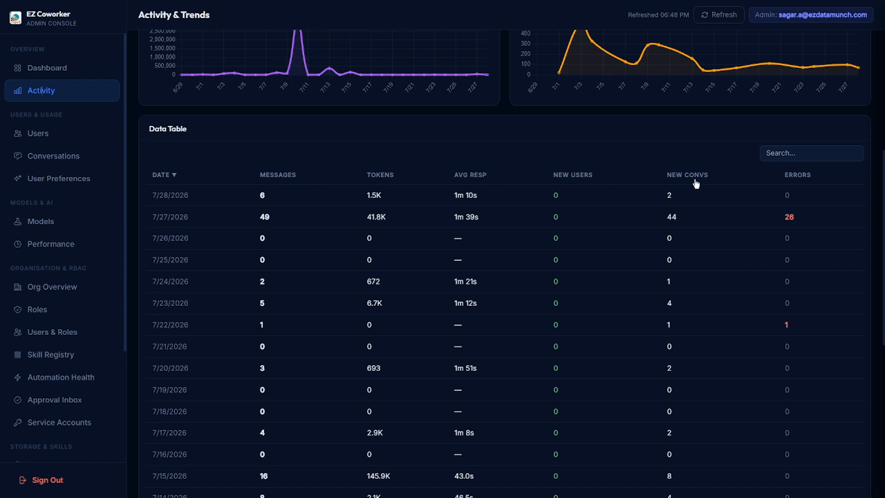
pyautogui.click(713, 177)
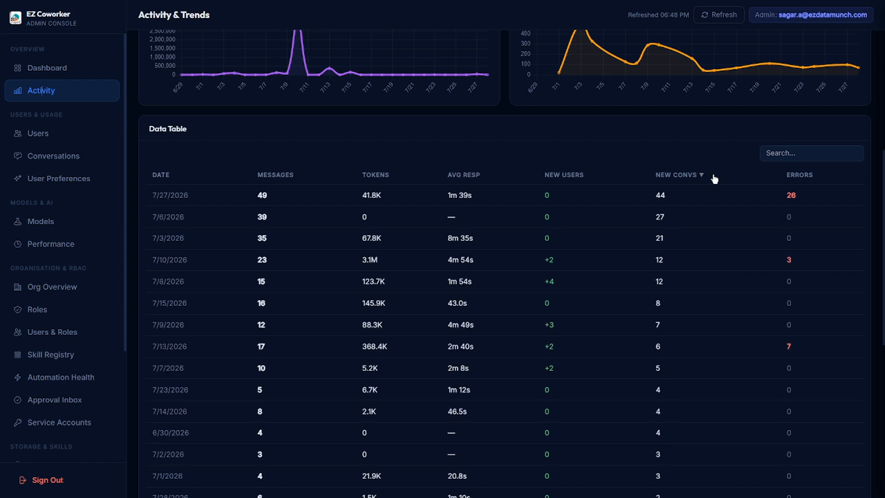
pyautogui.click(714, 179)
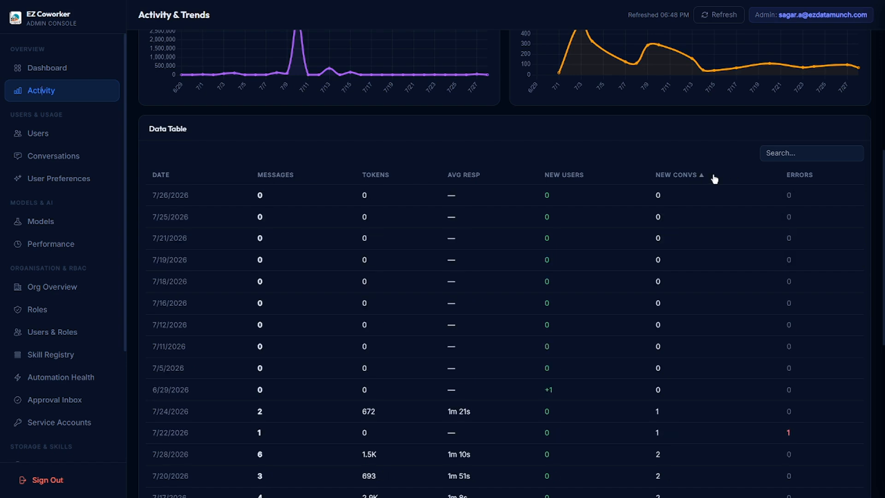
# View the third listed user's details in Users, including model usage, storage, active skills and learned preferences, and close them.
pyautogui.click(49, 135)
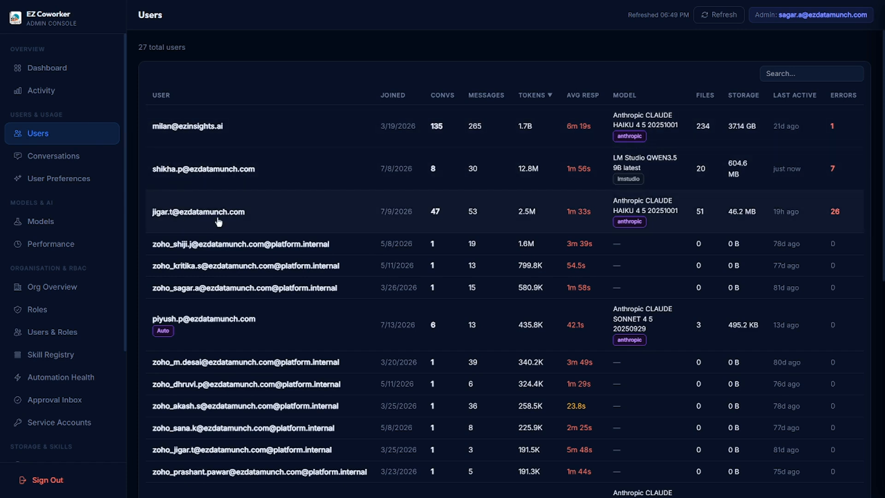
pyautogui.click(203, 215)
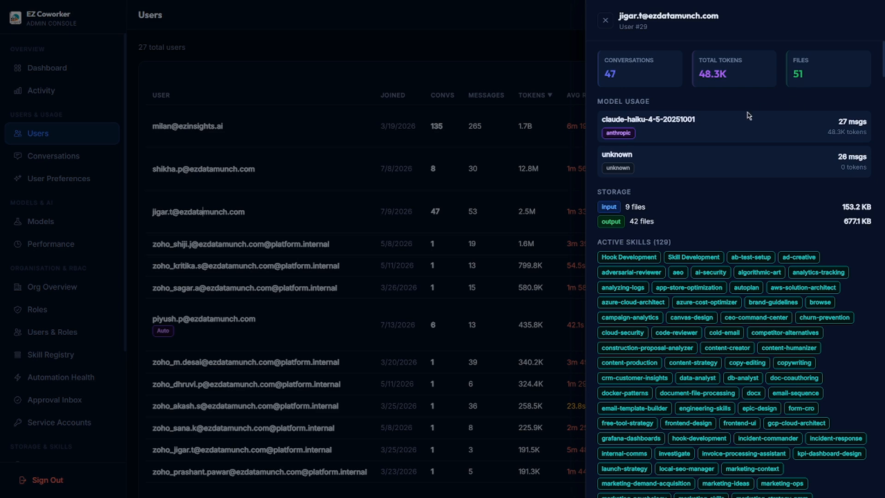
pyautogui.scroll(-12, 688, 181)
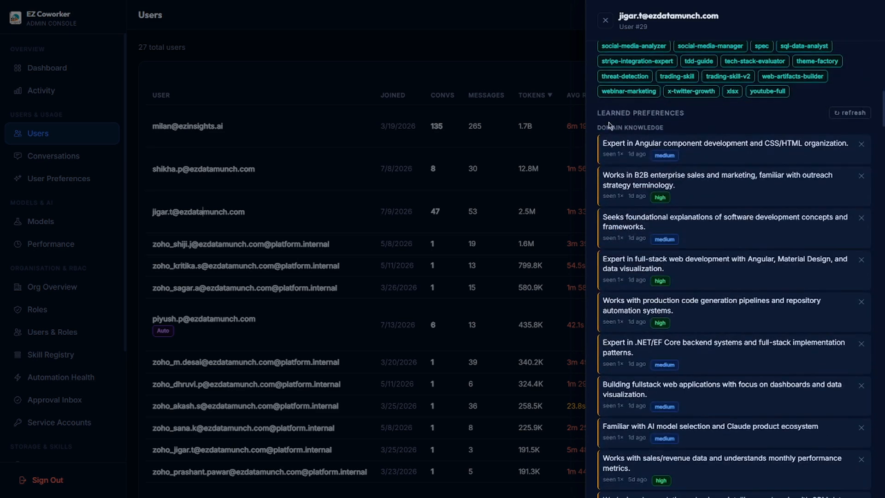
pyautogui.scroll(-10, 687, 134)
pyautogui.scroll(8, 692, 141)
pyautogui.scroll(15, 692, 140)
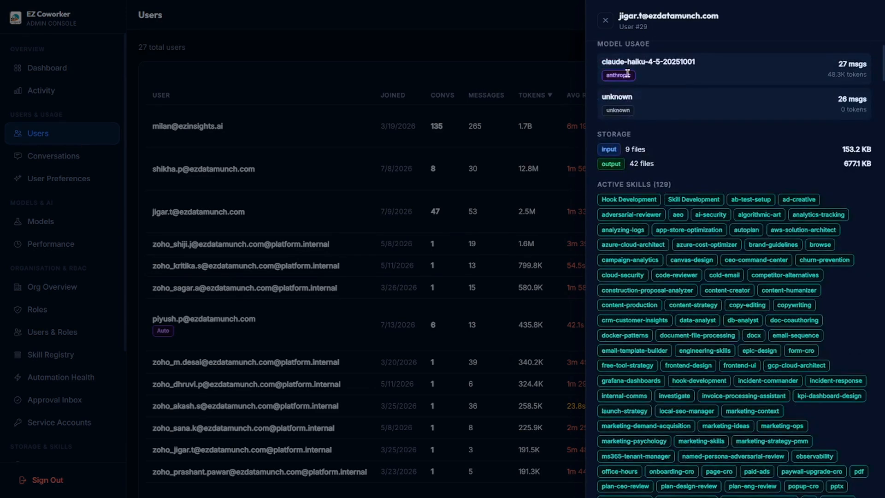
pyautogui.click(606, 22)
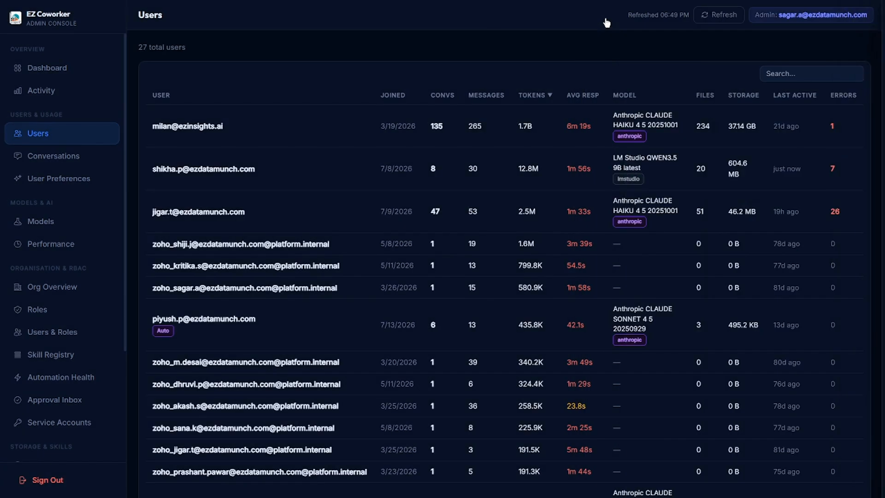
# Look through the Conversations activity list and inspect the execution plan of the most recent assistant message, collapsing it again.
pyautogui.click(44, 159)
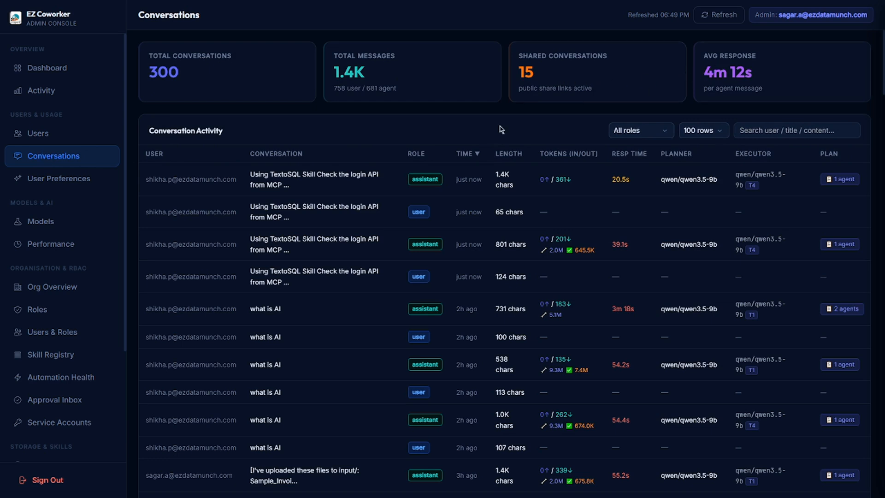
pyautogui.scroll(-10, 292, 176)
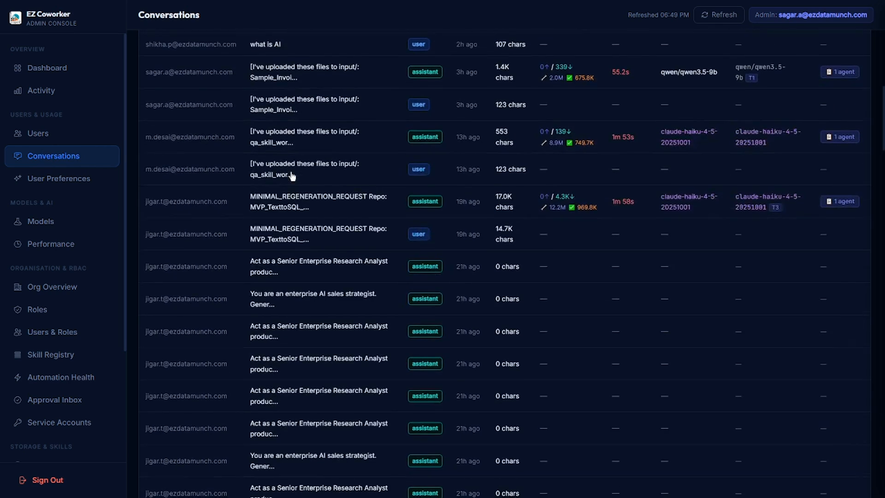
pyautogui.scroll(10, 292, 176)
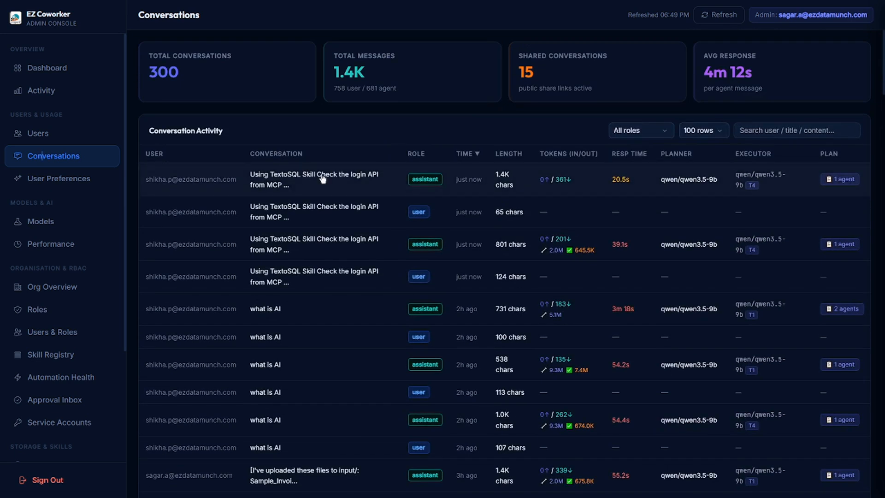
pyautogui.click(323, 179)
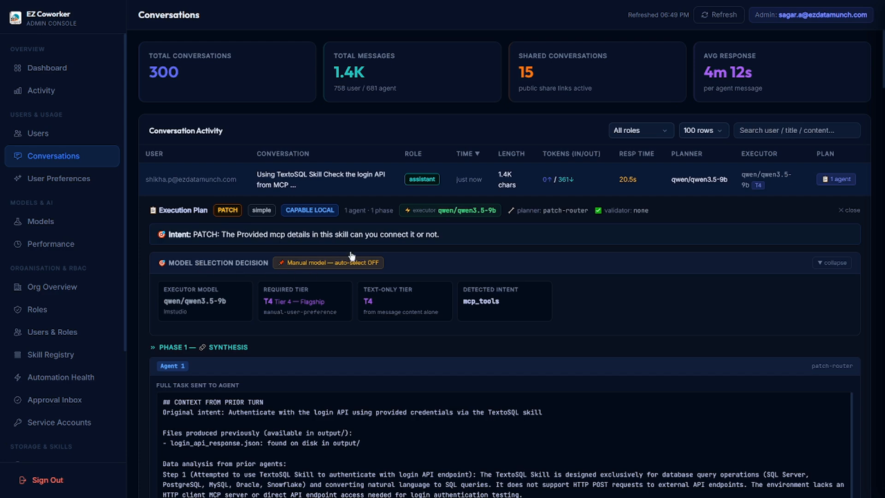
pyautogui.scroll(-6, 355, 253)
pyautogui.scroll(6, 365, 193)
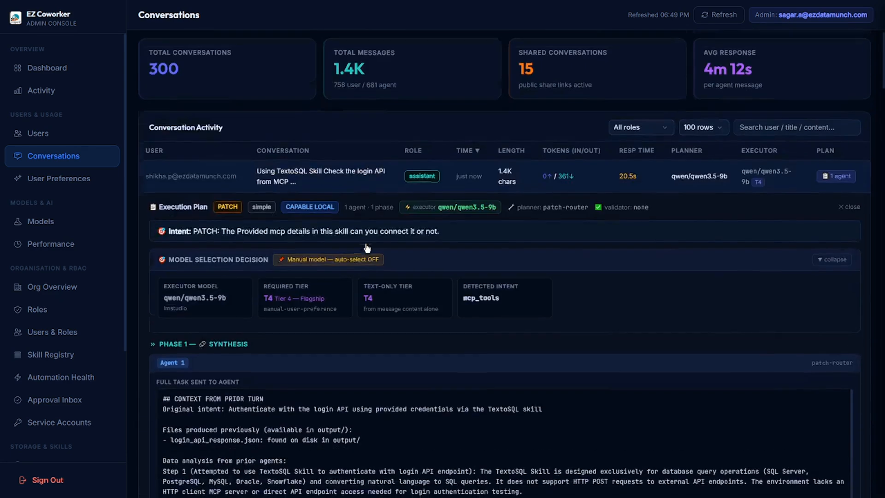
pyautogui.click(308, 178)
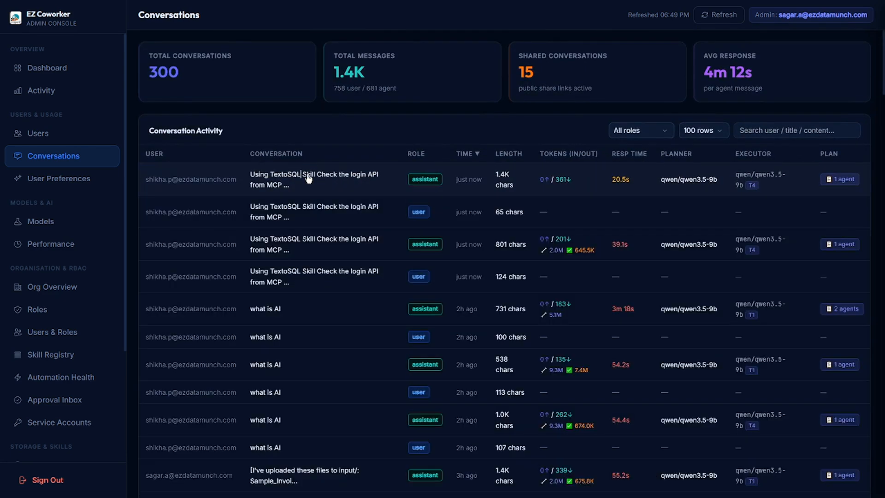
# Filter the conversation activity by User only and Assistant only, restore All roles, and check the row-count options.
pyautogui.click(647, 136)
pyautogui.click(645, 162)
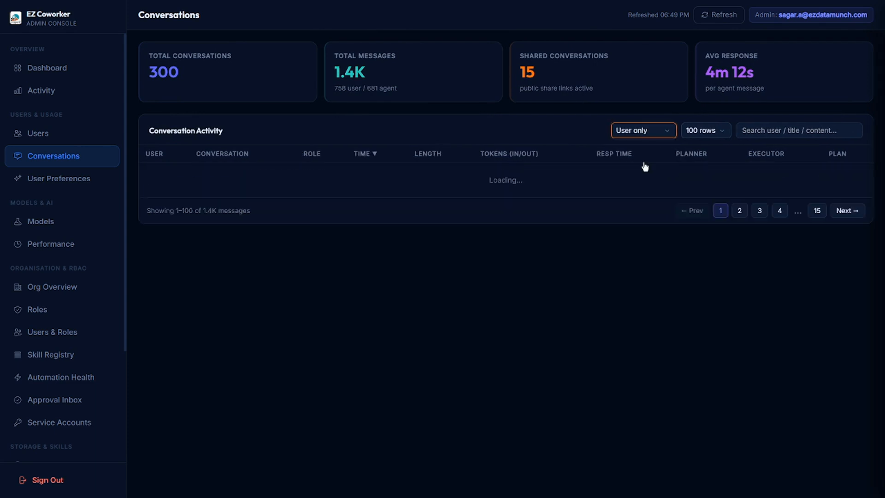
pyautogui.click(650, 136)
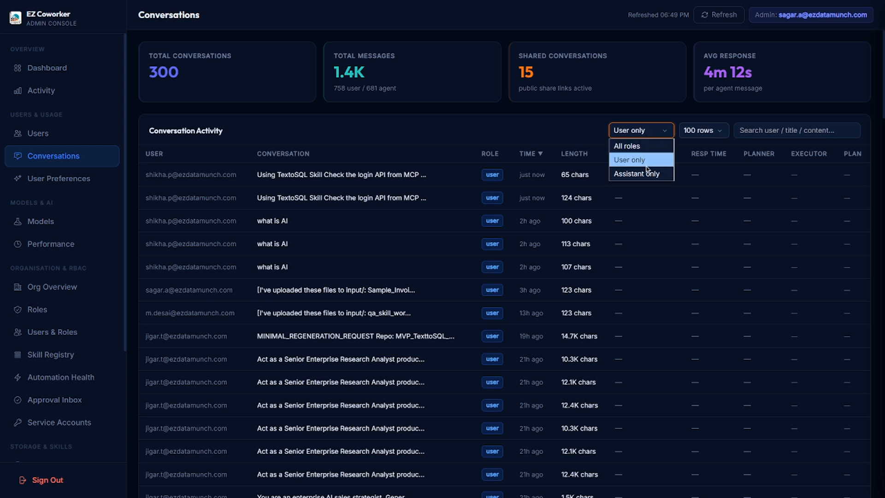
pyautogui.click(648, 171)
pyautogui.click(653, 133)
pyautogui.click(654, 142)
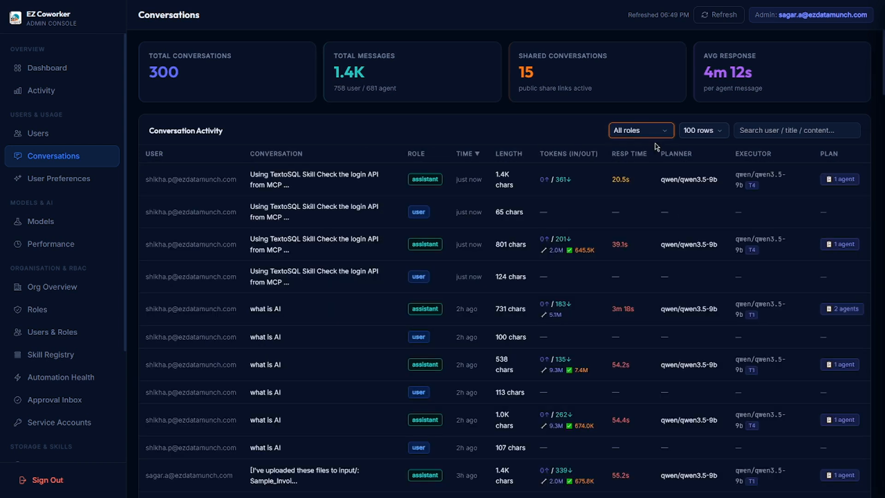
pyautogui.click(703, 137)
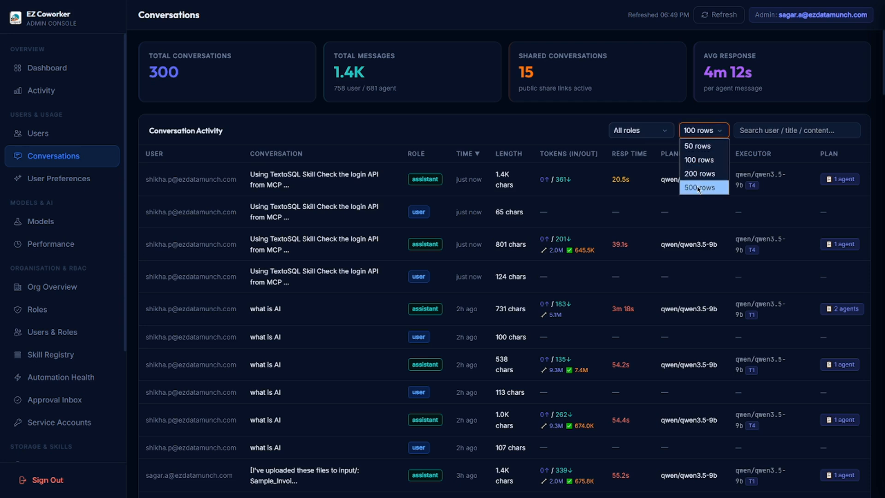
pyautogui.click(758, 133)
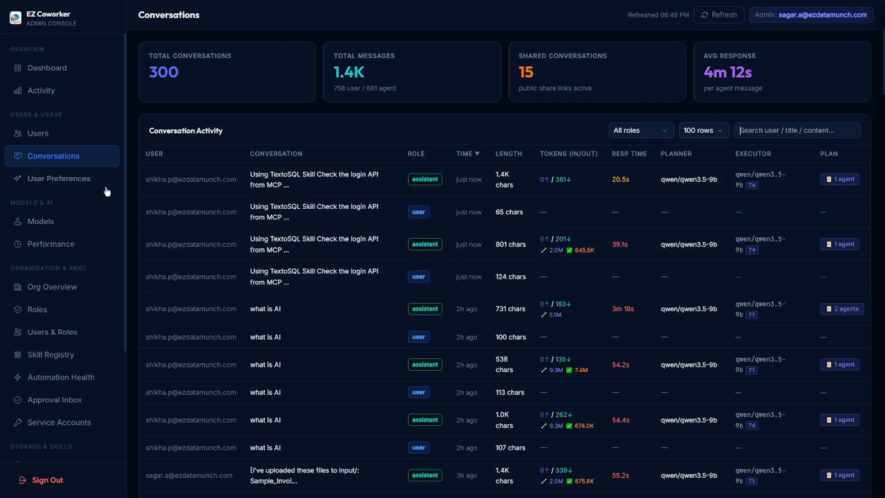
# Review User Preferences for all users, and view the learned preferences of each of the first four listed users.
pyautogui.click(55, 180)
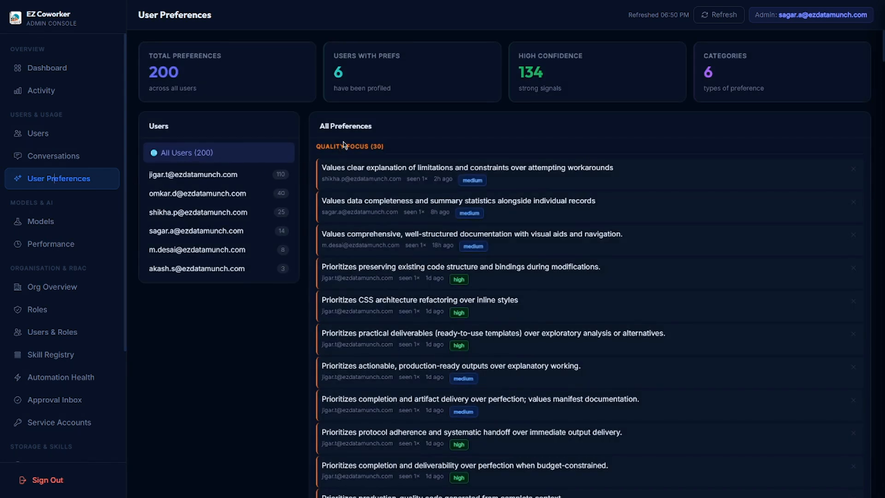
pyautogui.scroll(-8, 325, 244)
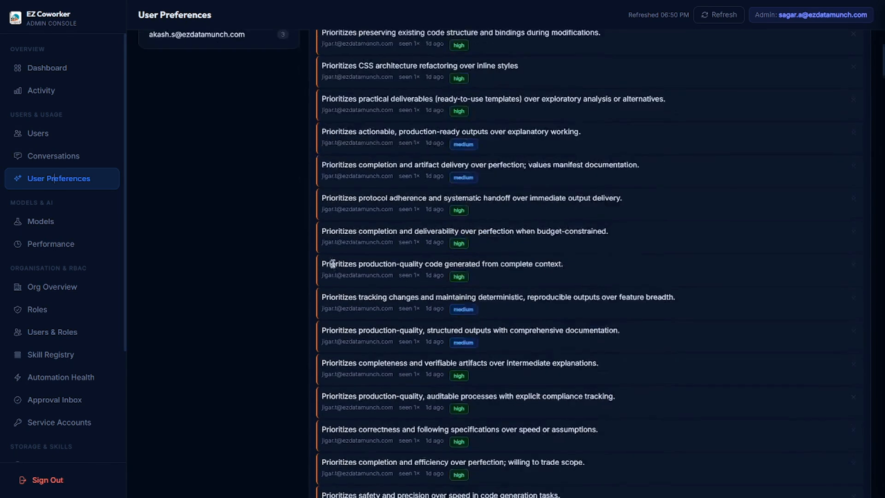
pyautogui.scroll(8, 328, 254)
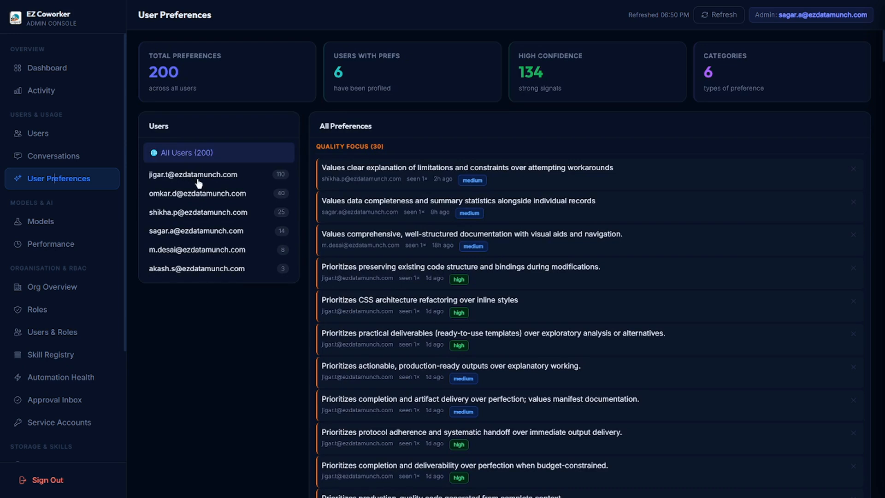
pyautogui.click(195, 178)
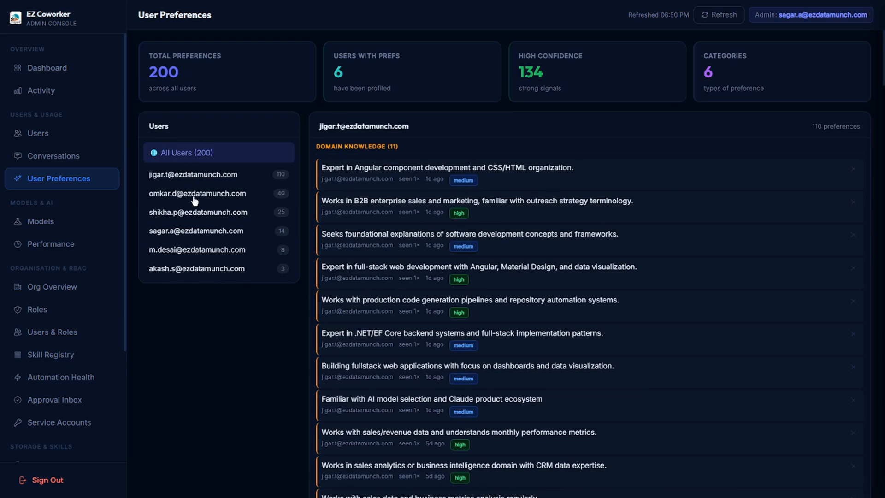
pyautogui.click(195, 196)
pyautogui.click(194, 216)
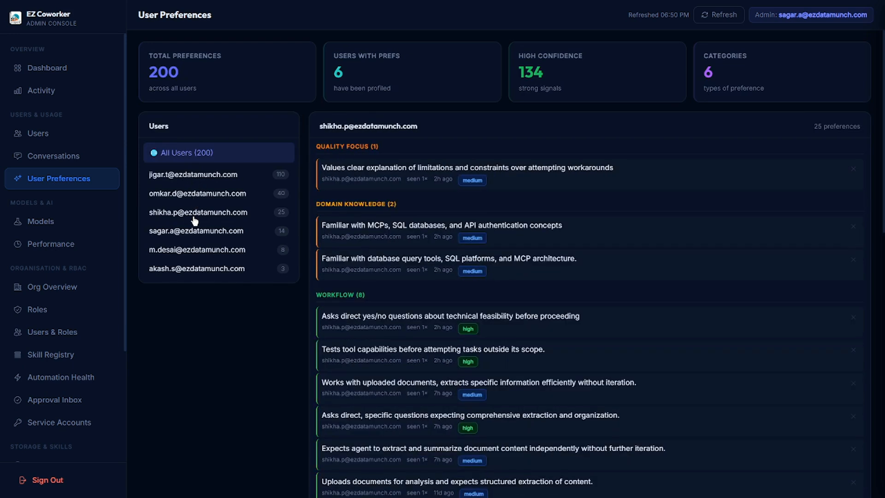
pyautogui.click(193, 233)
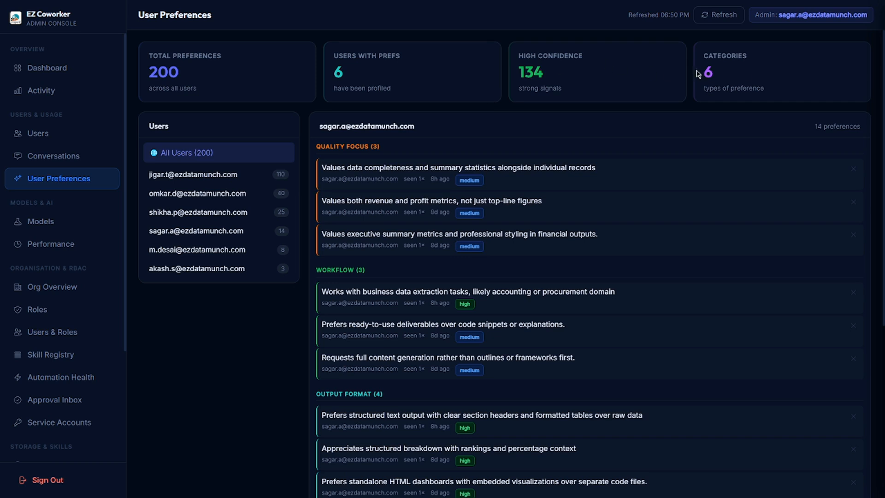
# Review the Models & Token Usage charts and the usage statistics table for each model.
pyautogui.click(42, 223)
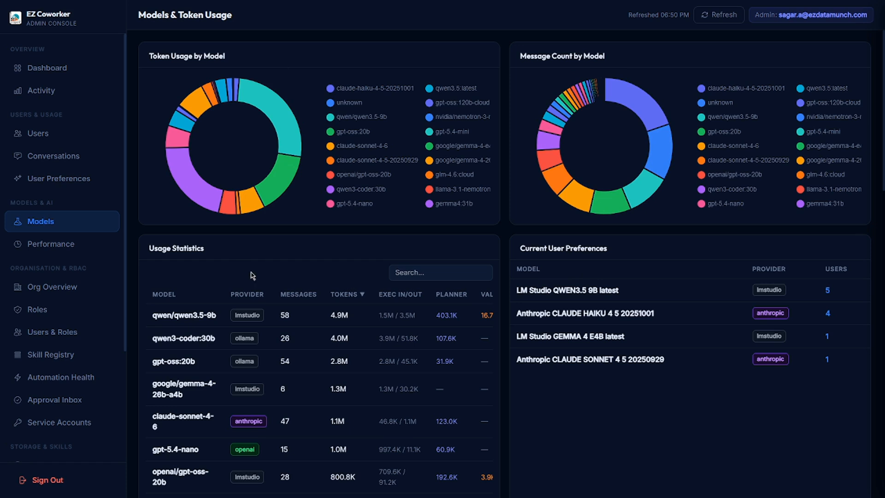
pyautogui.scroll(-6, 317, 335)
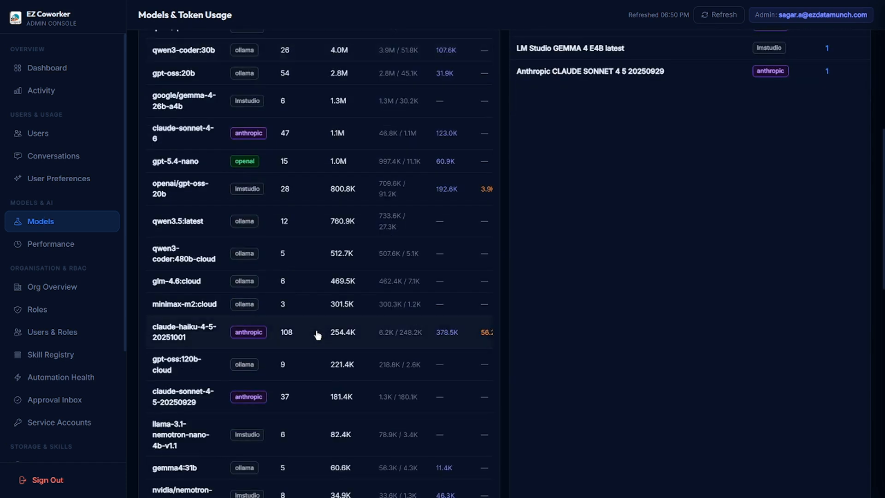
pyautogui.scroll(6, 318, 335)
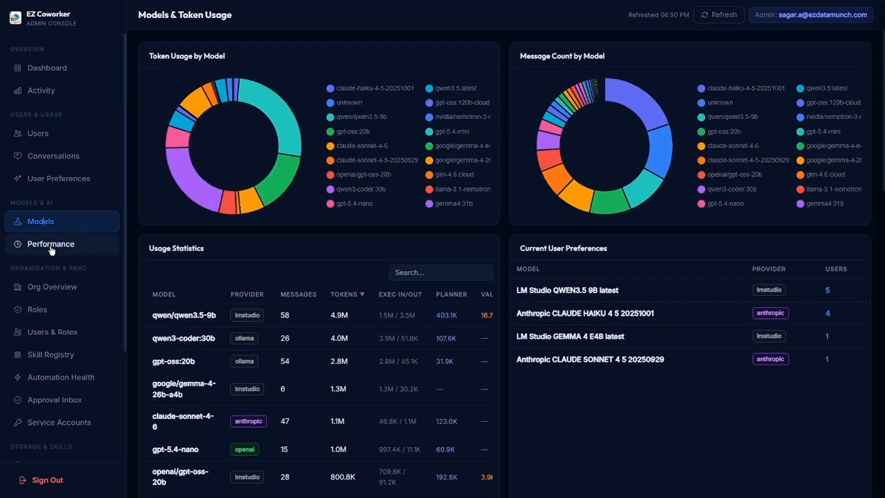
# Review the Response Performance page, including the detailed per-model table and the response time distribution for the slower ranges.
pyautogui.click(50, 244)
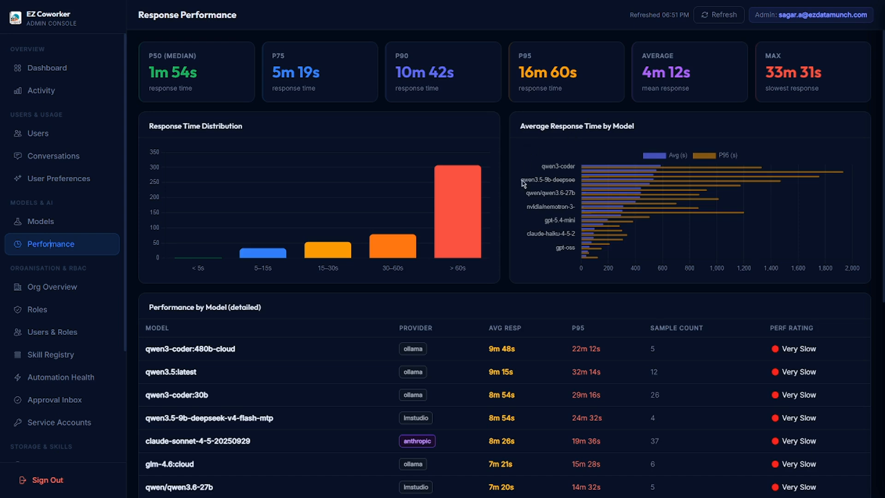
pyautogui.scroll(-4, 548, 251)
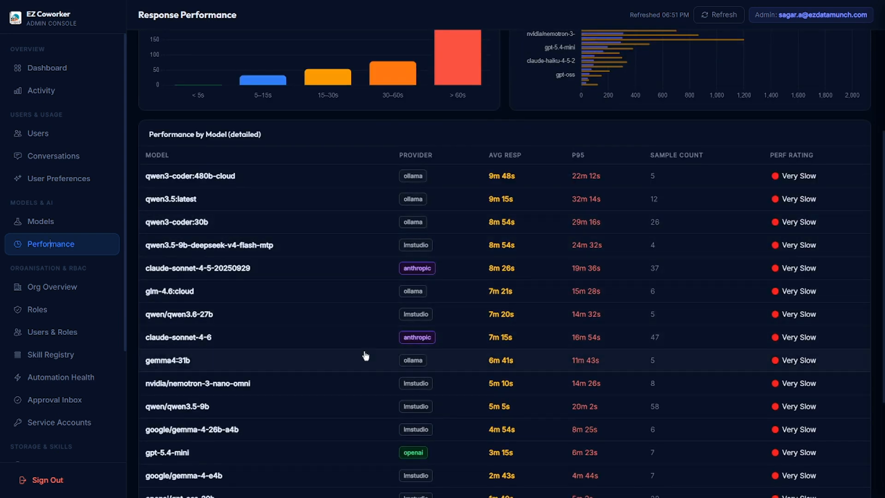
pyautogui.scroll(4, 369, 357)
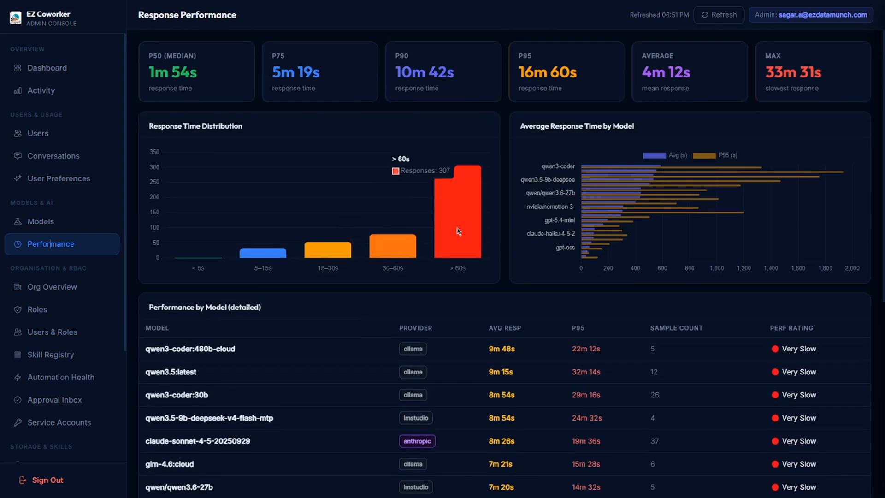
pyautogui.moveTo(404, 252)
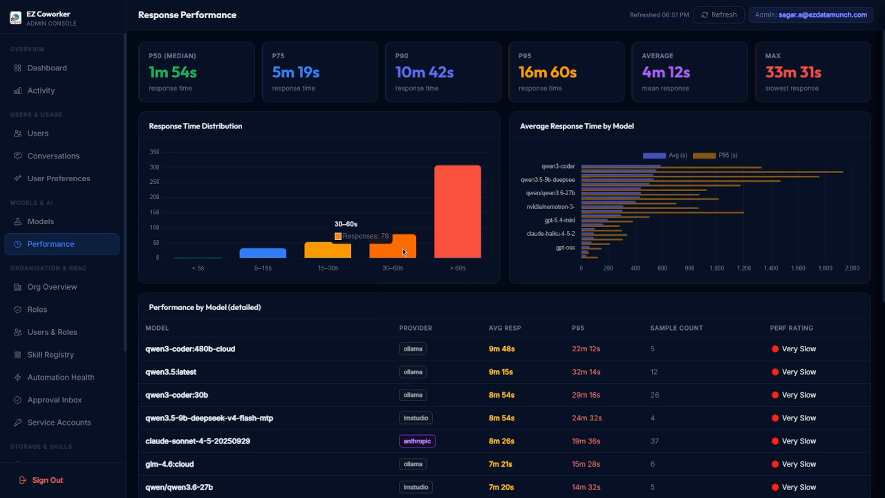
# Open Org Overview, inspect the new custom role form's fields and color choices, and leave it without creating a role.
pyautogui.click(58, 294)
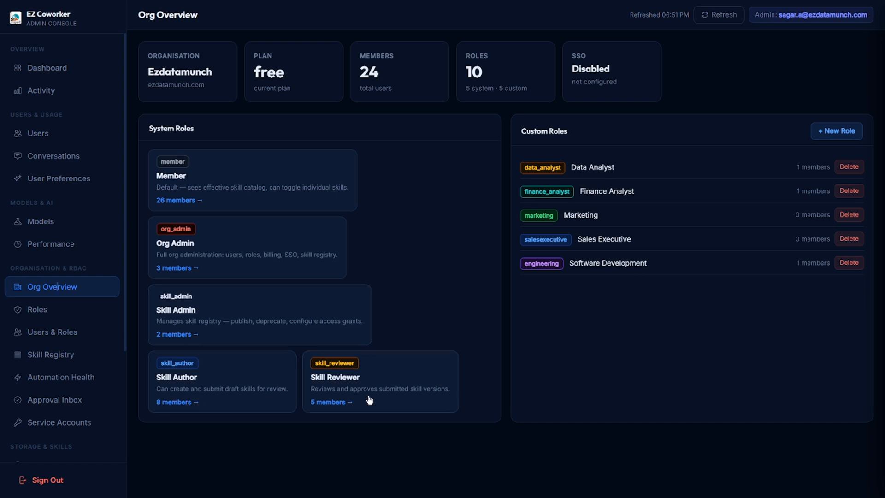
pyautogui.click(836, 136)
pyautogui.click(436, 174)
pyautogui.click(434, 219)
pyautogui.click(437, 252)
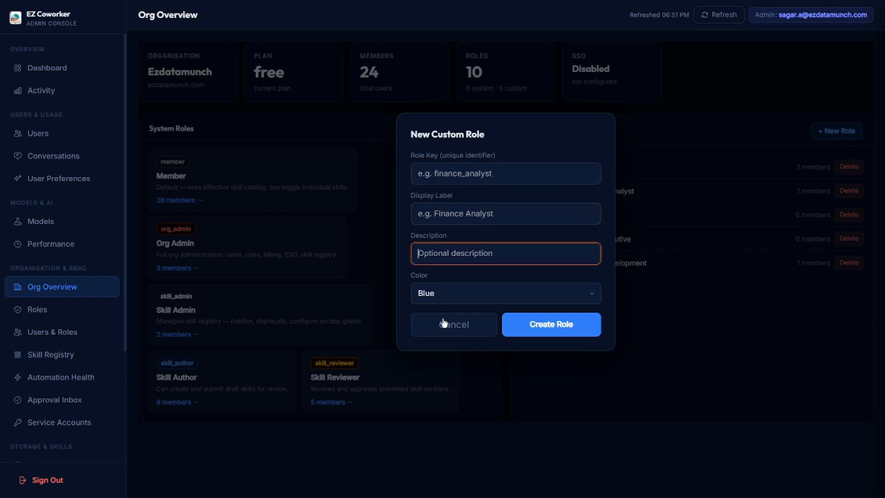
pyautogui.click(461, 295)
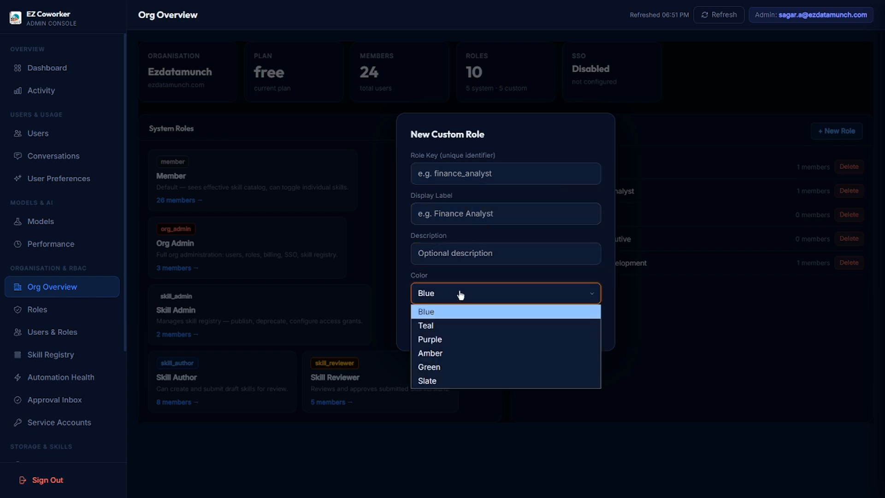
pyautogui.click(483, 419)
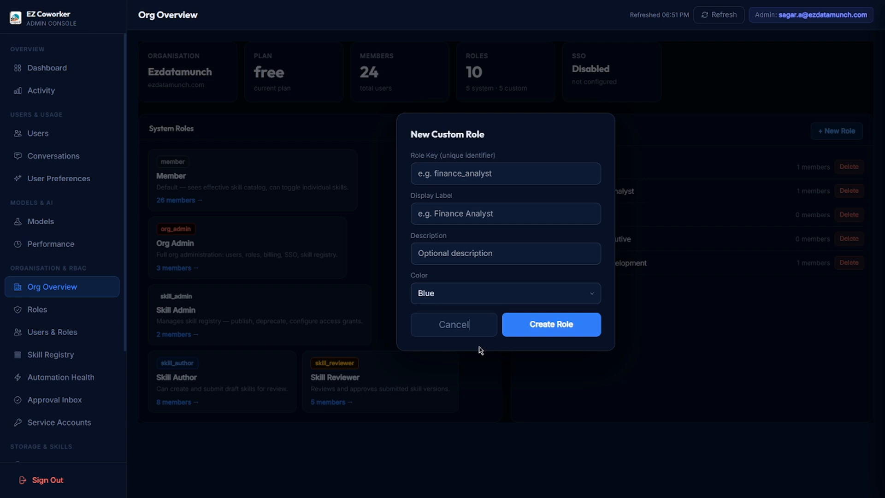
pyautogui.click(454, 325)
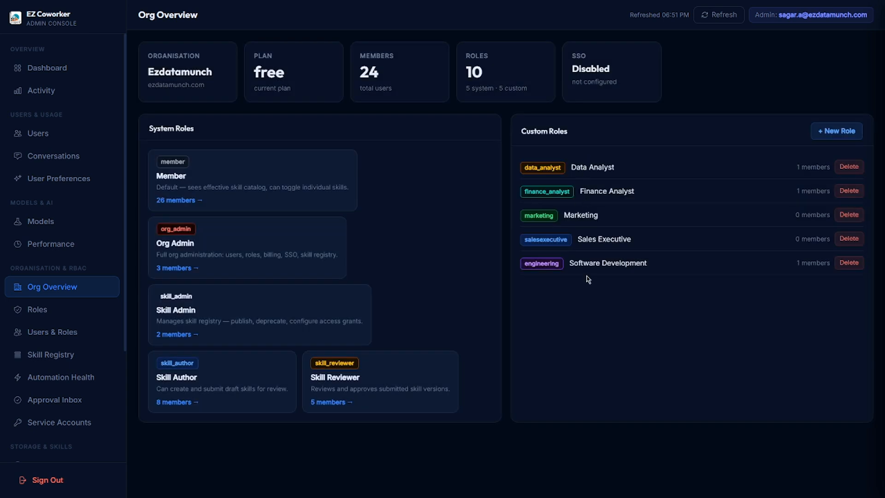
# View the members holding the Member system role and review the first listed member's usage, skills and learned preferences.
pyautogui.click(180, 203)
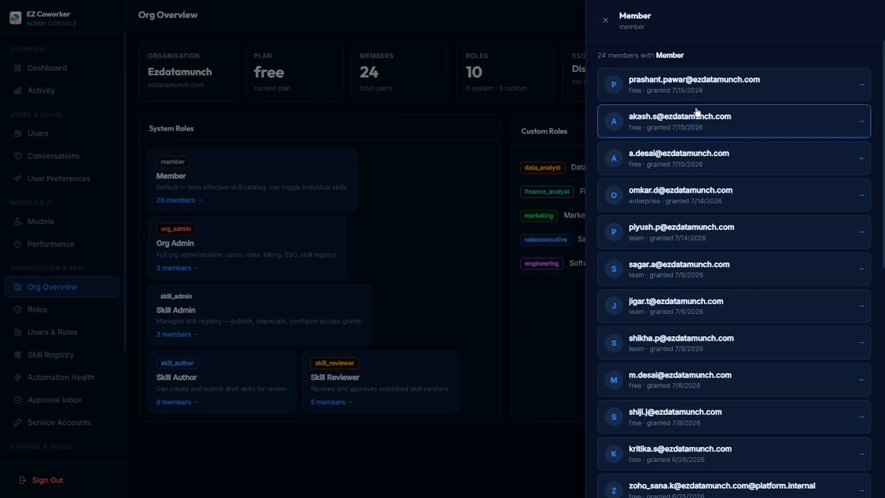
pyautogui.scroll(-10, 696, 112)
pyautogui.scroll(10, 696, 112)
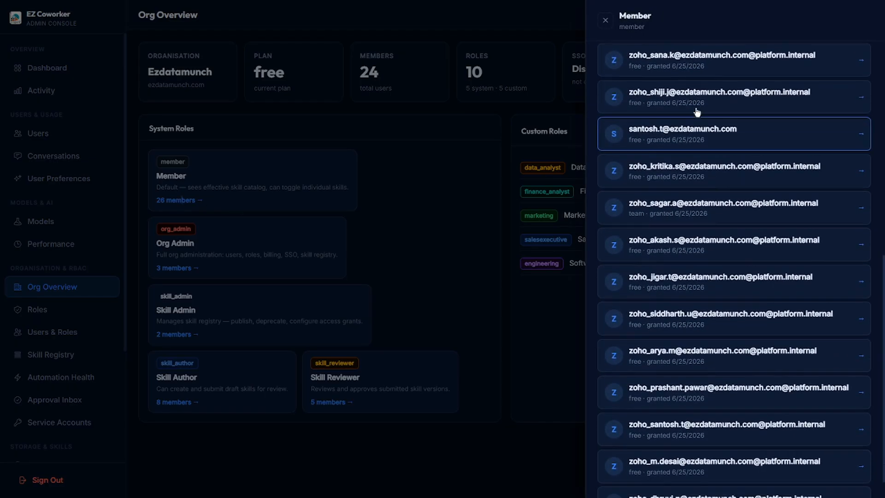
pyautogui.click(860, 91)
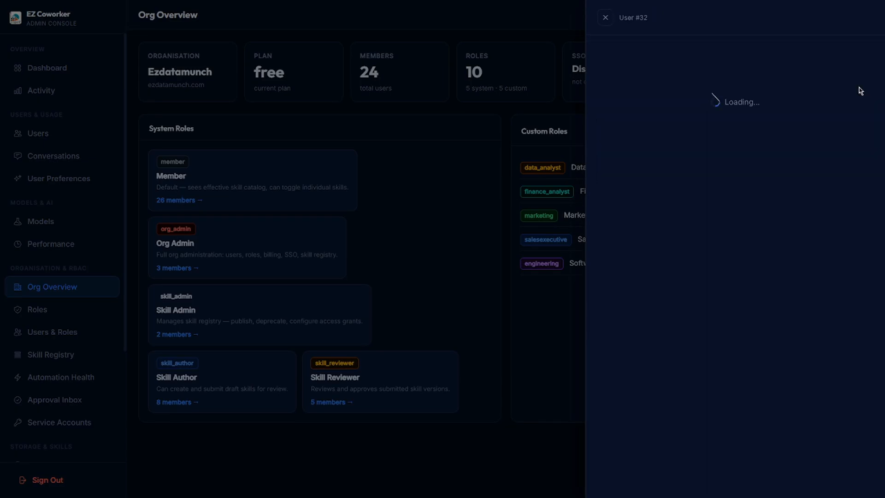
pyautogui.scroll(-12, 657, 162)
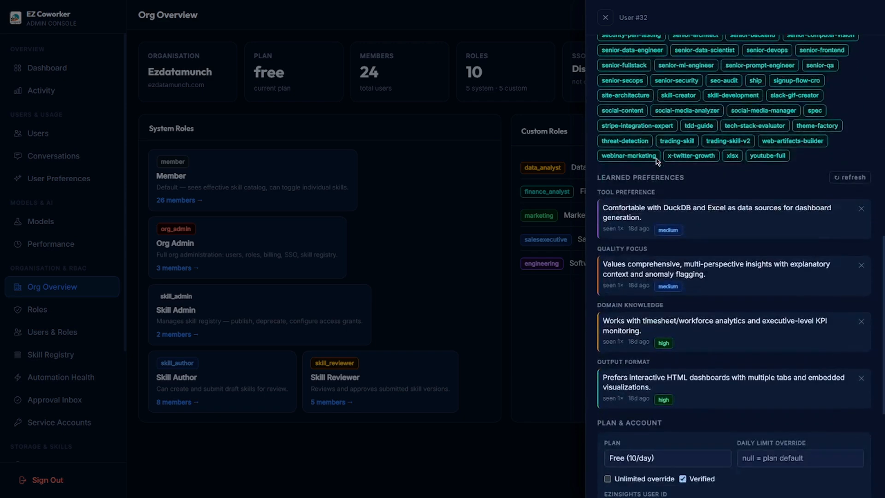
pyautogui.scroll(12, 658, 162)
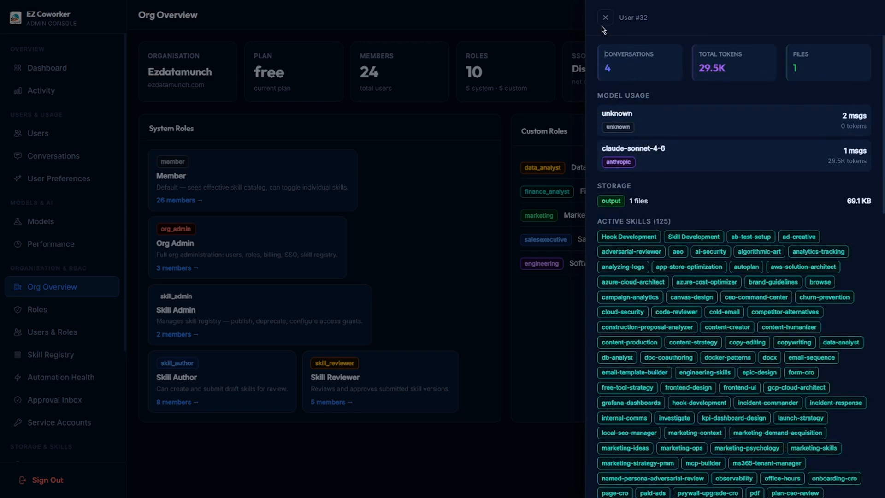
pyautogui.click(605, 18)
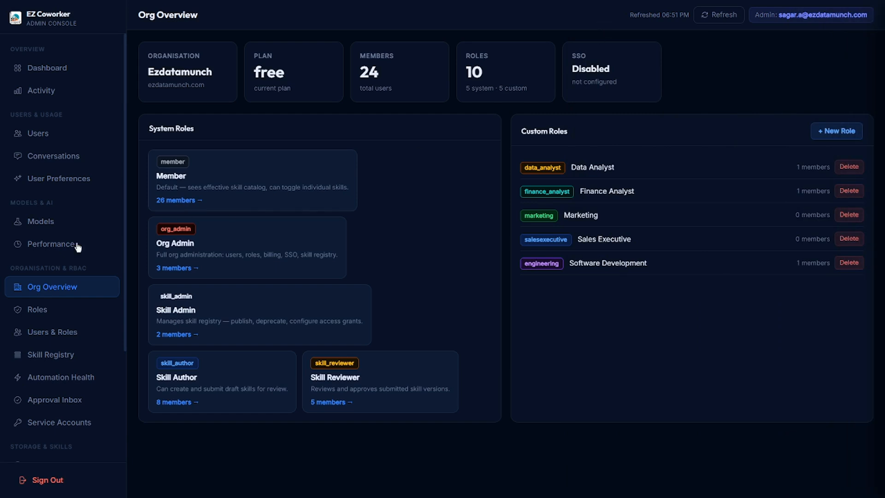
# Review the system and custom roles on the Roles page, and view the list of users with the Member role.
pyautogui.click(44, 314)
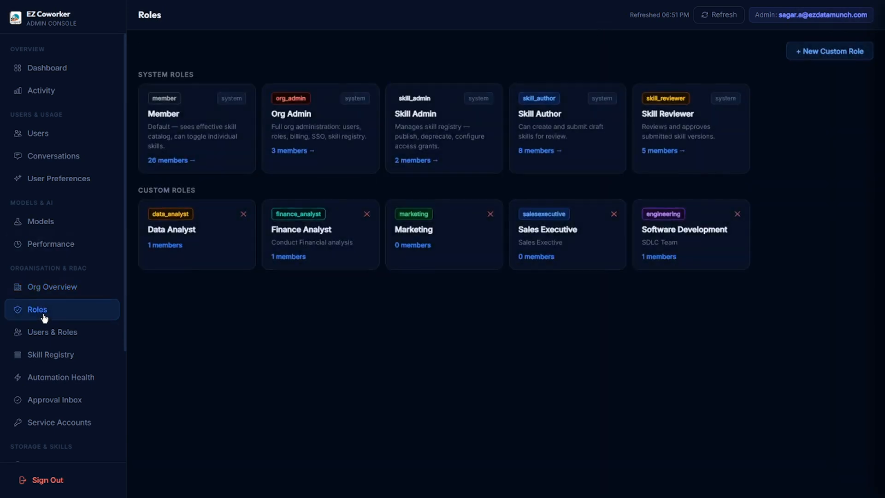
pyautogui.click(181, 160)
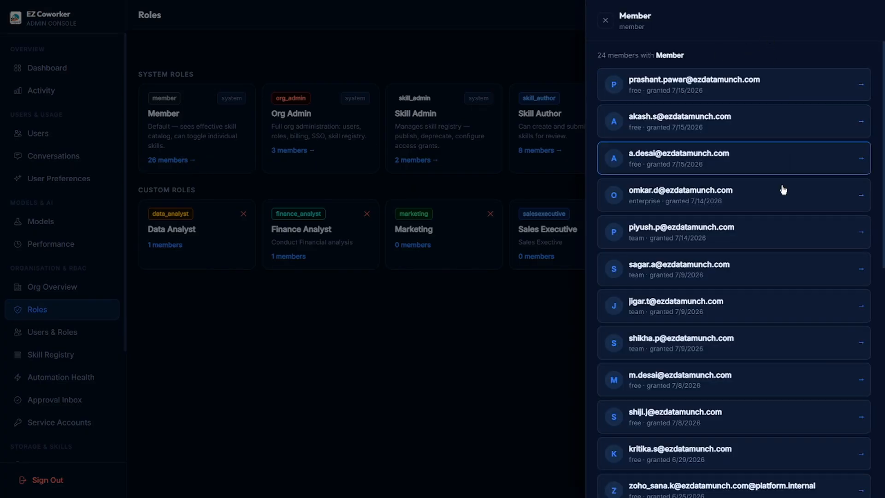
pyautogui.click(606, 22)
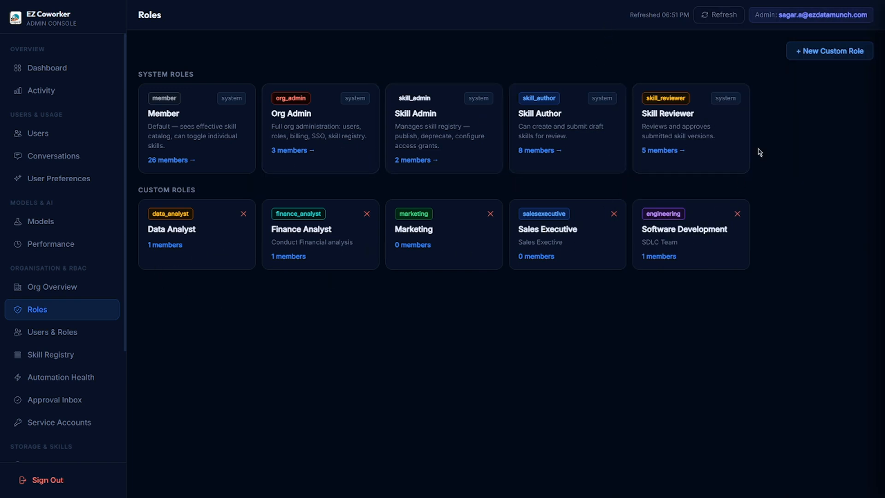
# Inspect the new custom role form on the Roles page, including its color choices, and cancel without creating a role.
pyautogui.click(815, 52)
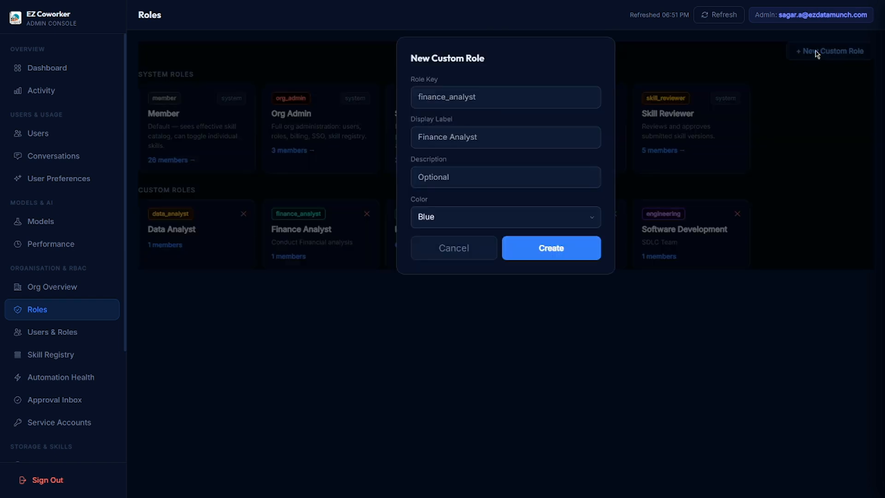
pyautogui.click(482, 95)
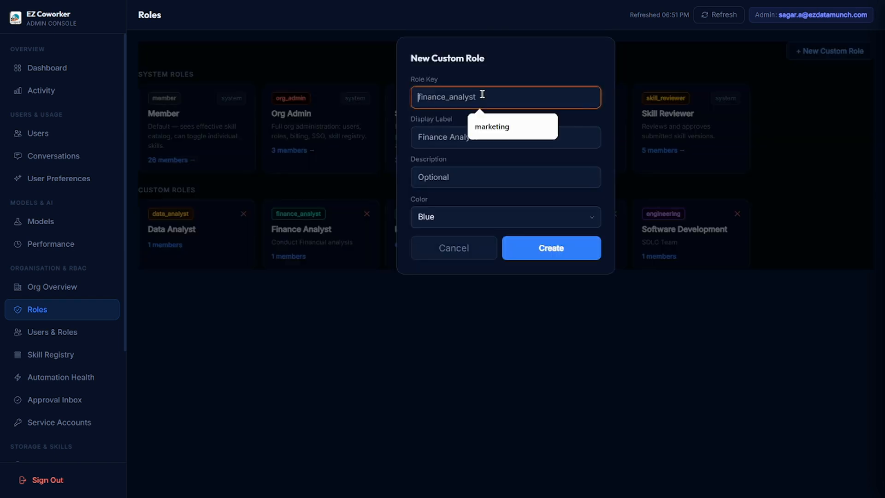
pyautogui.click(454, 136)
pyautogui.click(439, 178)
pyautogui.click(442, 218)
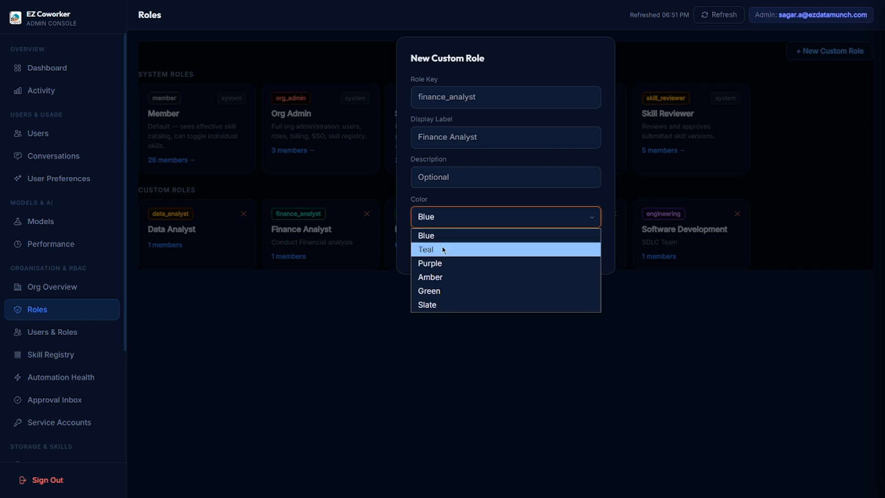
pyautogui.click(436, 348)
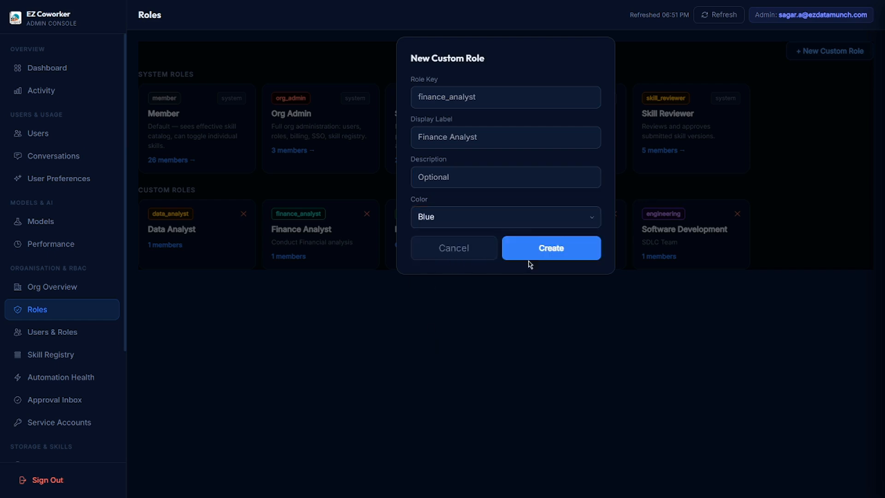
pyautogui.click(466, 251)
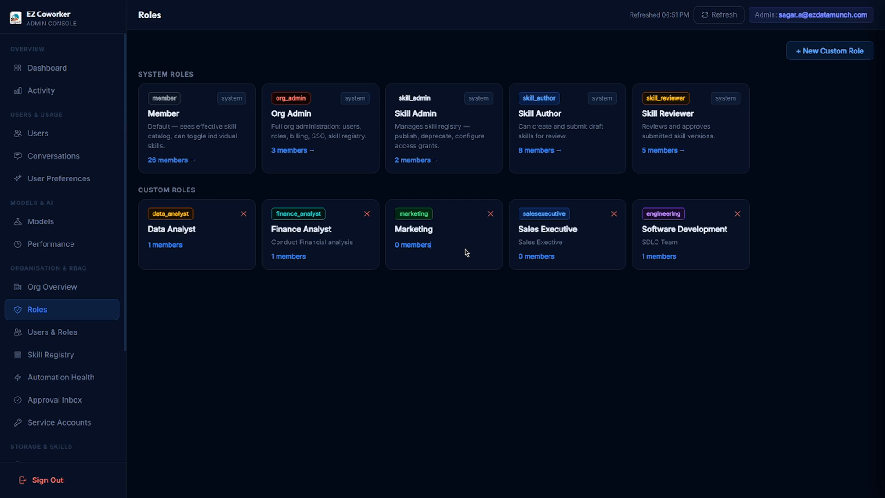
# Request deletion of the Data Analyst custom role and cancel it at the confirmation.
pyautogui.click(244, 214)
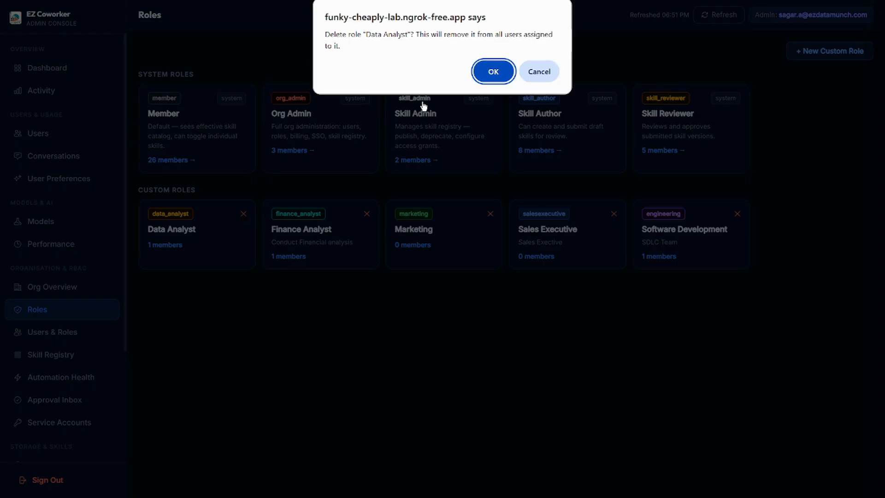
pyautogui.click(539, 72)
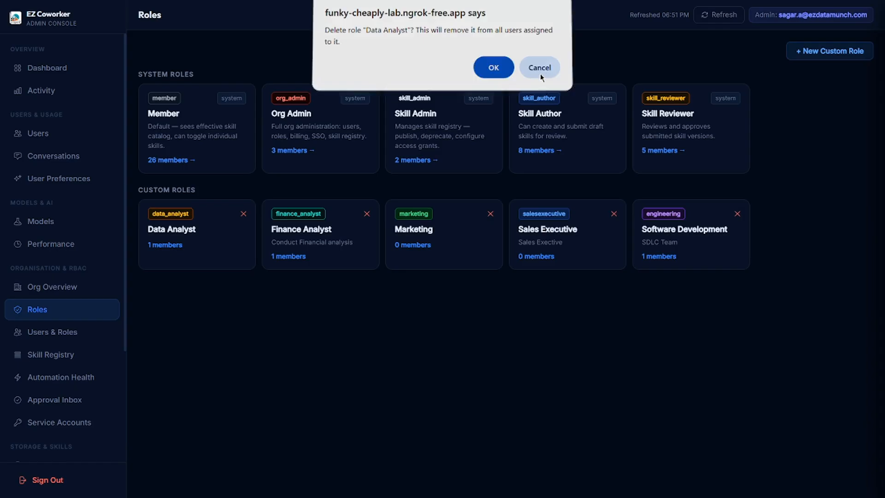
# Review the Users & Roles list with each user's assigned roles and plan.
pyautogui.click(50, 336)
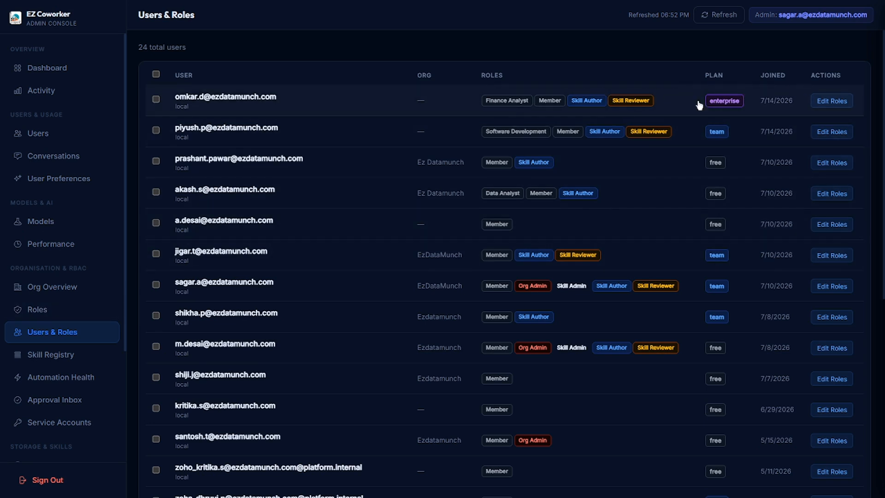
pyautogui.scroll(-2, 244, 138)
pyautogui.scroll(-3, 247, 148)
pyautogui.scroll(5, 247, 148)
# Add the Skill Reviewer role to the third listed user and refresh the Users & Roles list.
pyautogui.click(824, 165)
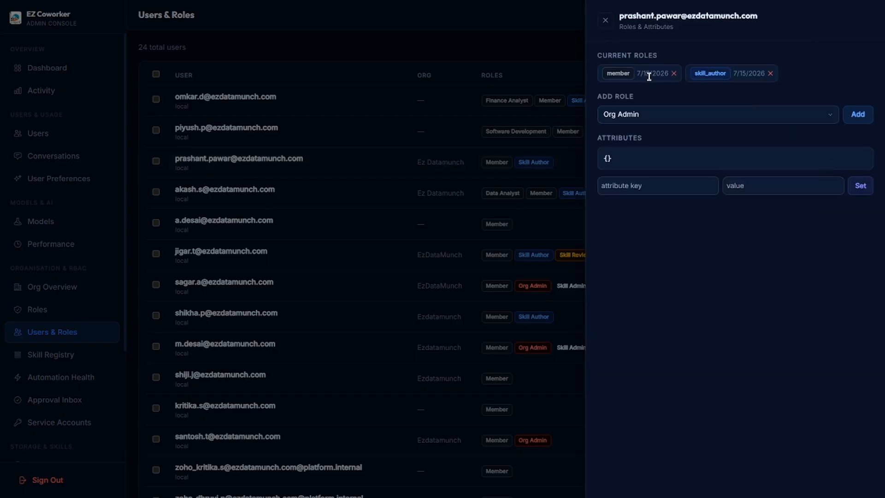
pyautogui.click(731, 119)
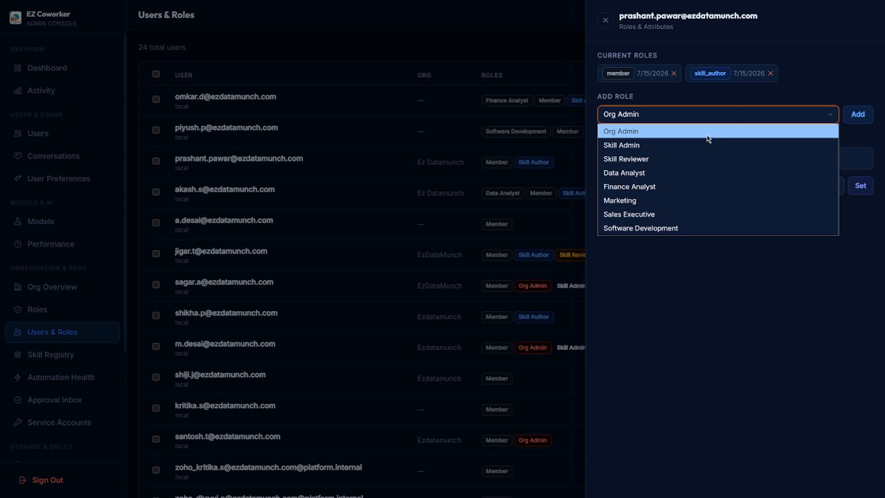
pyautogui.click(668, 159)
pyautogui.click(858, 115)
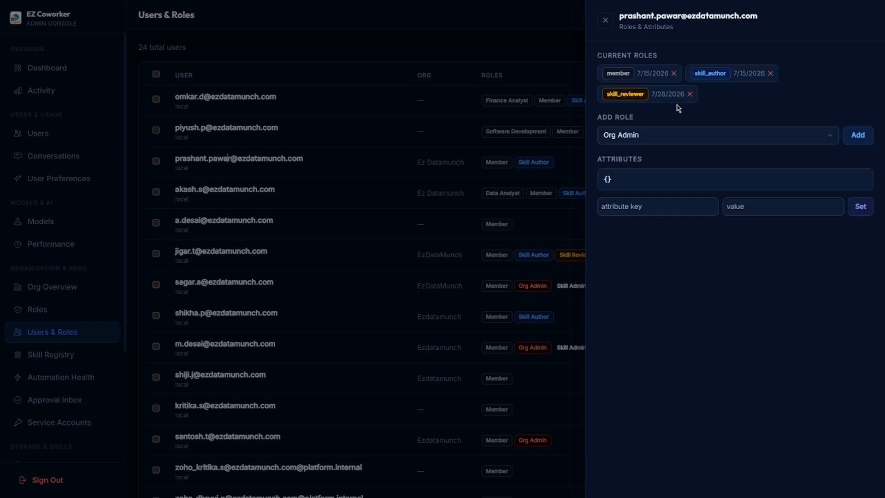
pyautogui.click(606, 22)
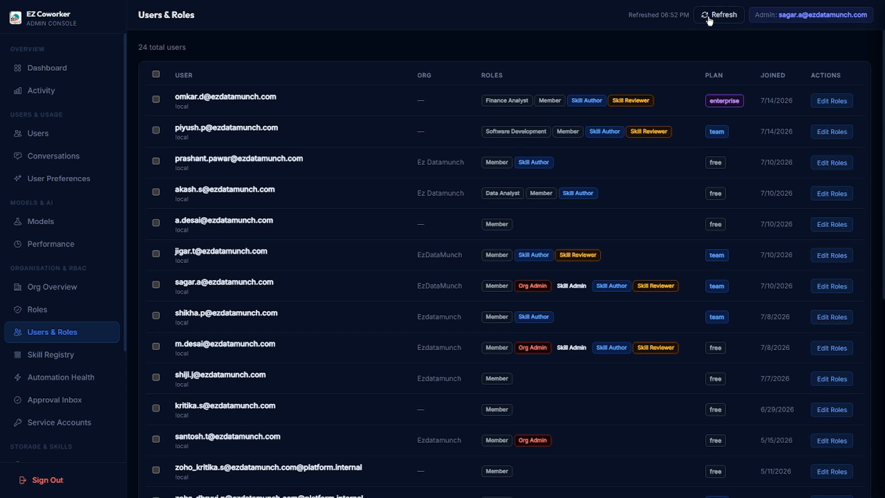
pyautogui.click(721, 21)
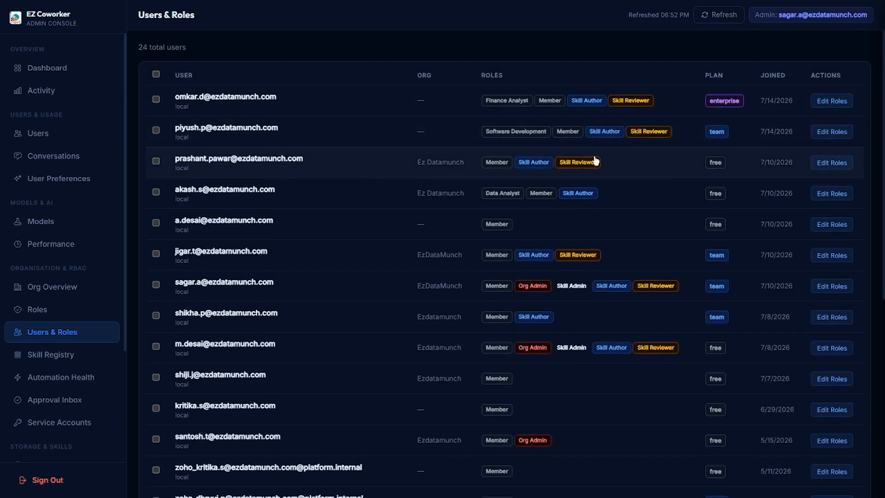
# Remove the Skill Reviewer role from the third listed user and refresh the Users & Roles list.
pyautogui.click(832, 164)
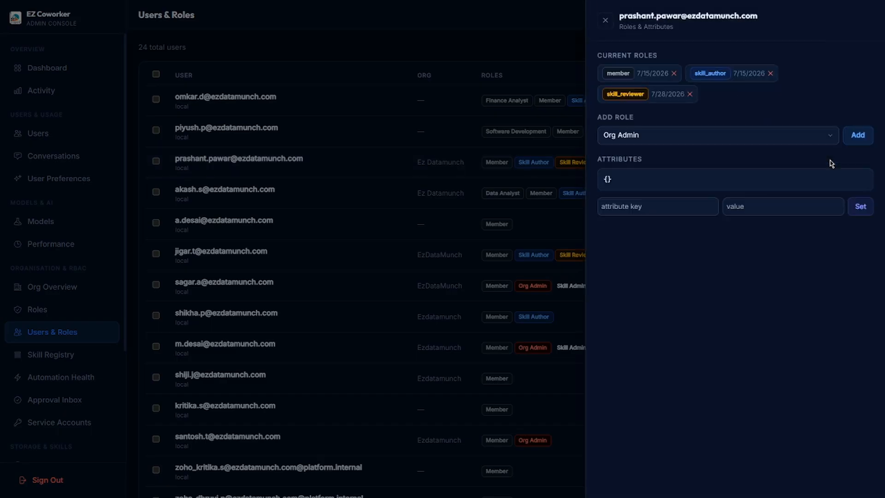
pyautogui.click(690, 95)
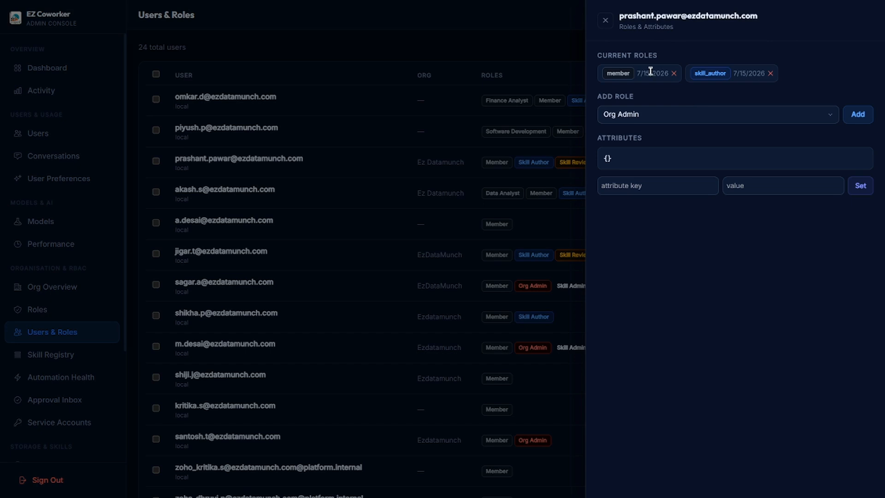
pyautogui.click(606, 21)
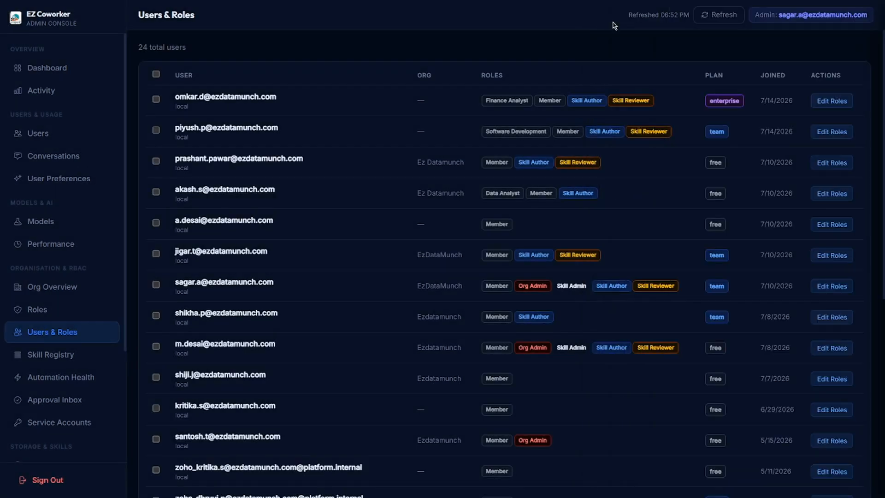
pyautogui.click(733, 17)
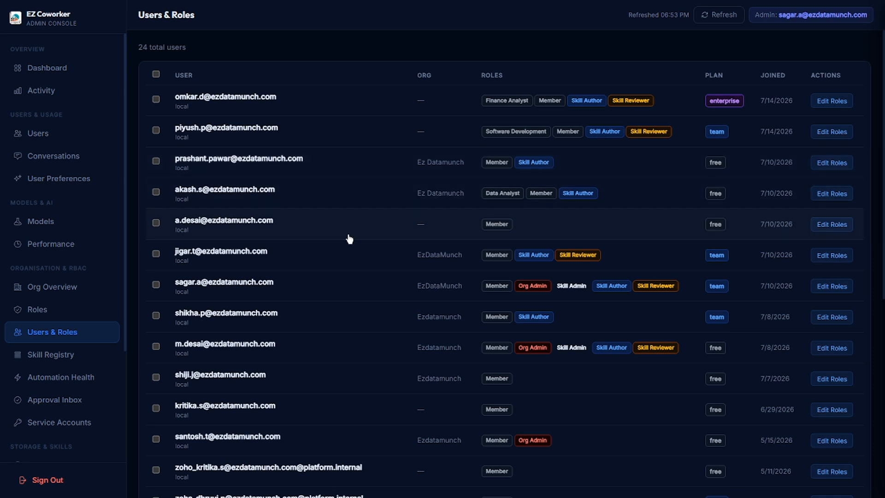
# Review the Skill Registry table, examining the skills' categories, status, visibility, role grants and enabled users.
pyautogui.click(66, 362)
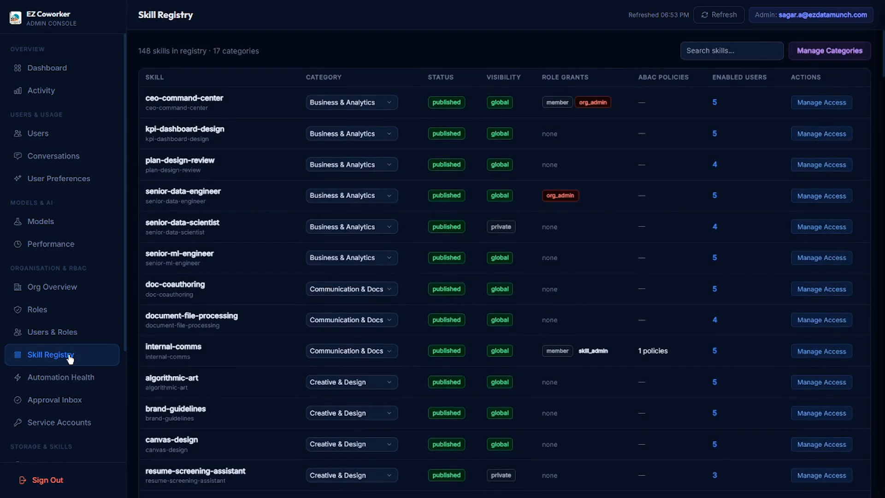
pyautogui.scroll(-10, 261, 191)
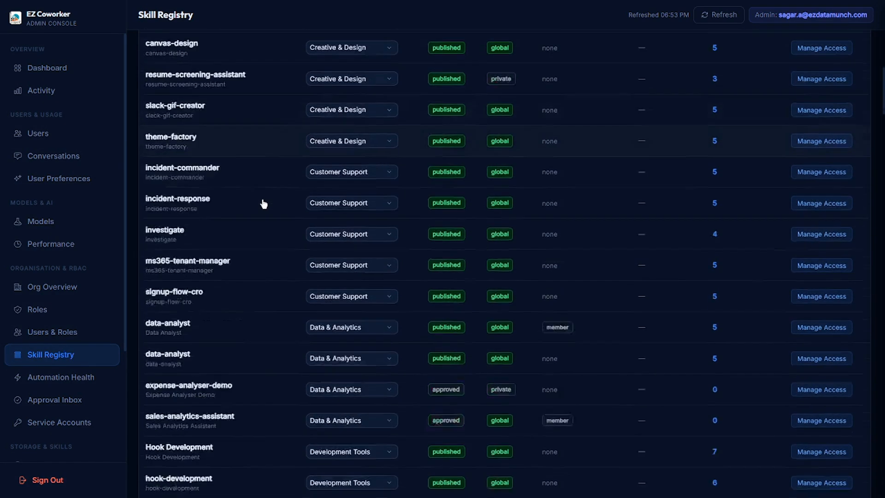
pyautogui.scroll(-3, 264, 203)
pyautogui.scroll(9, 264, 203)
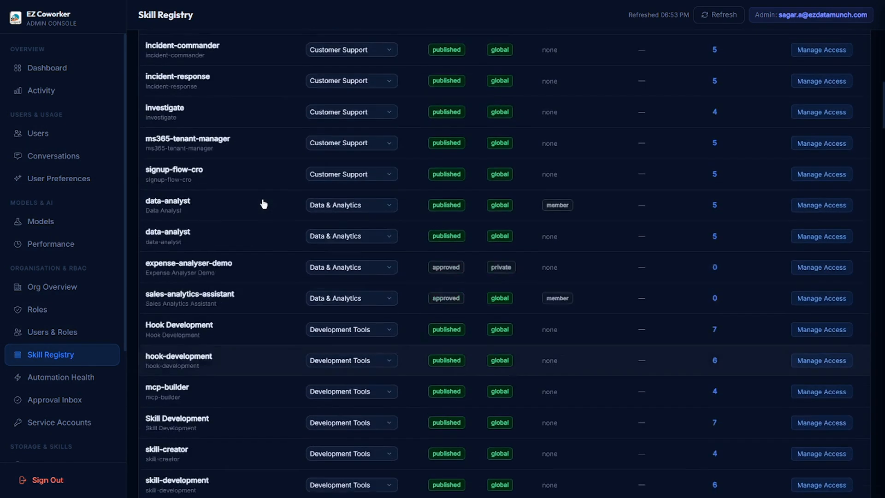
pyautogui.scroll(2, 263, 203)
pyautogui.scroll(3, 269, 175)
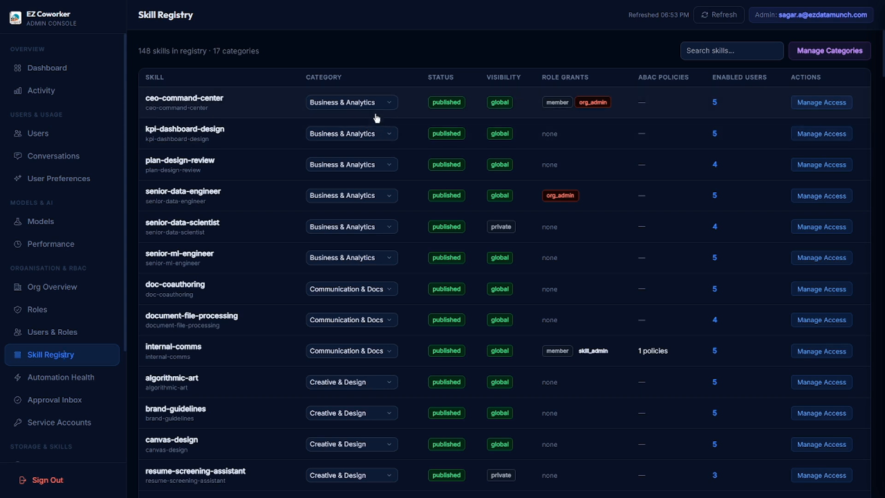
# Check the category options for the ceo-command-center skill, and search the registry for "sal", clearing the search when done.
pyautogui.click(388, 106)
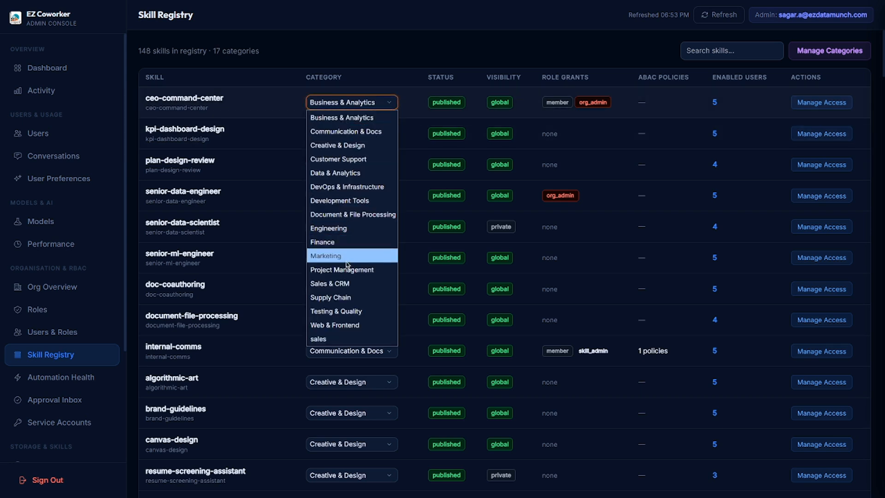
pyautogui.click(386, 102)
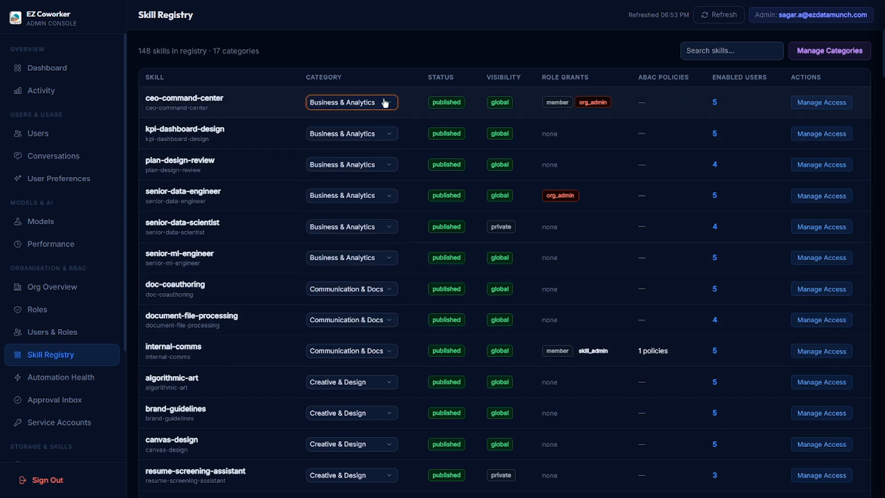
pyautogui.click(742, 50)
pyautogui.write('sal')
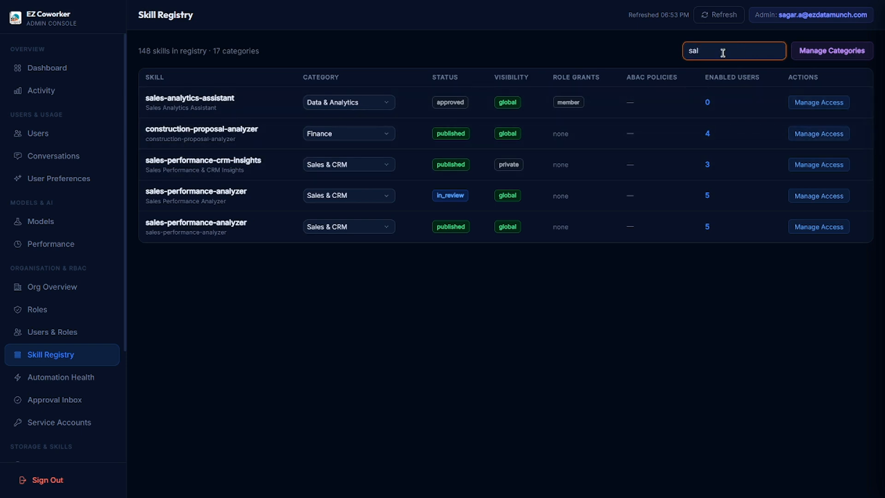
pyautogui.press('BackSpace')
pyautogui.press('BackSpace')
pyautogui.press('BackSpace')
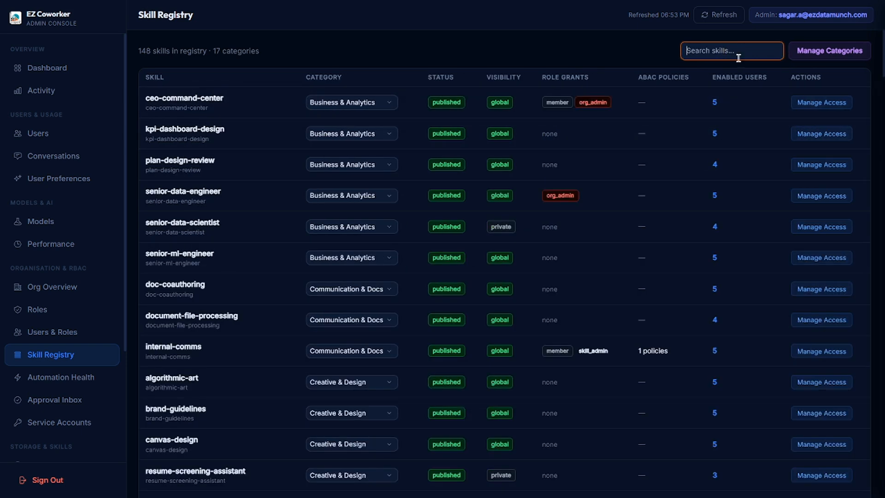
# Review the skill category management list down to the field for adding a category, and close it without changes.
pyautogui.click(814, 54)
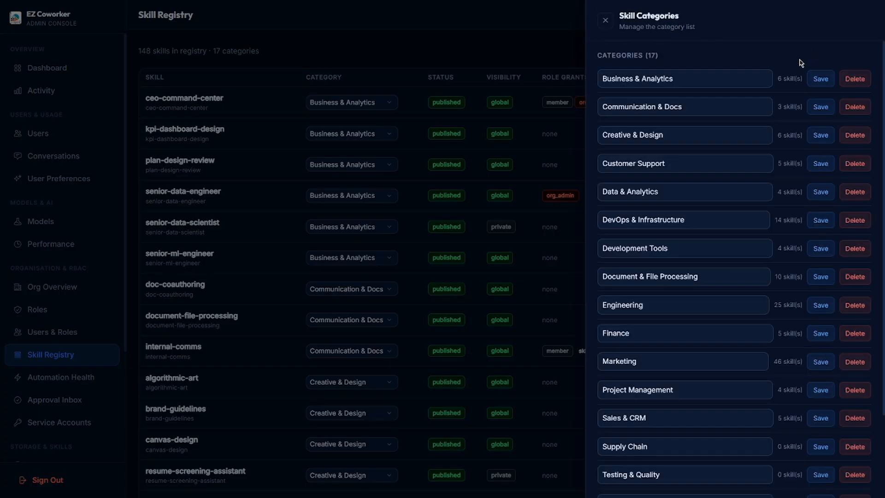
pyautogui.scroll(-2, 668, 89)
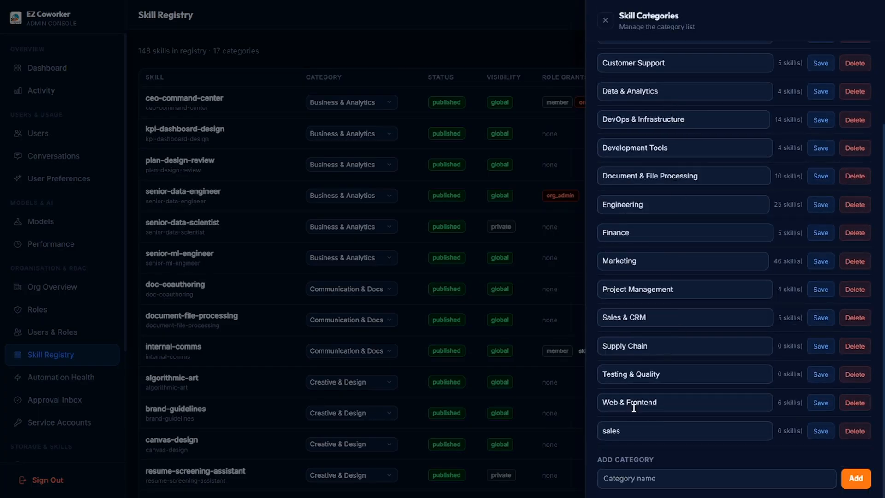
pyautogui.click(617, 434)
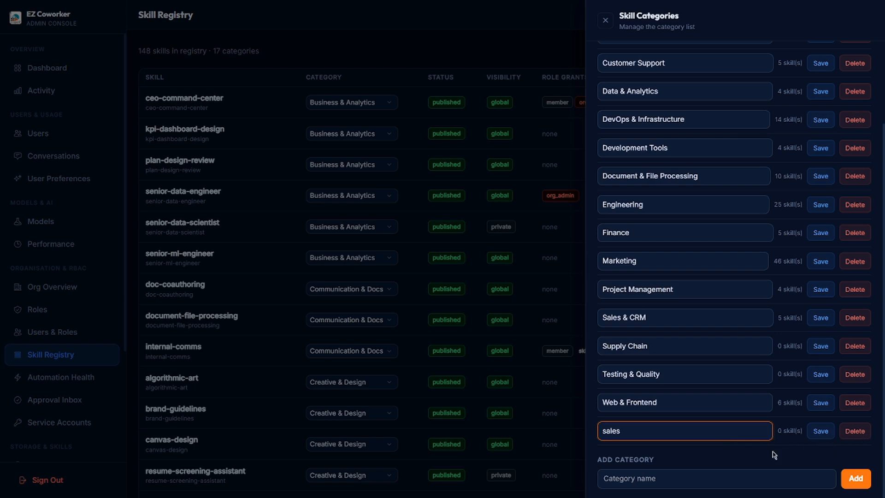
pyautogui.click(651, 479)
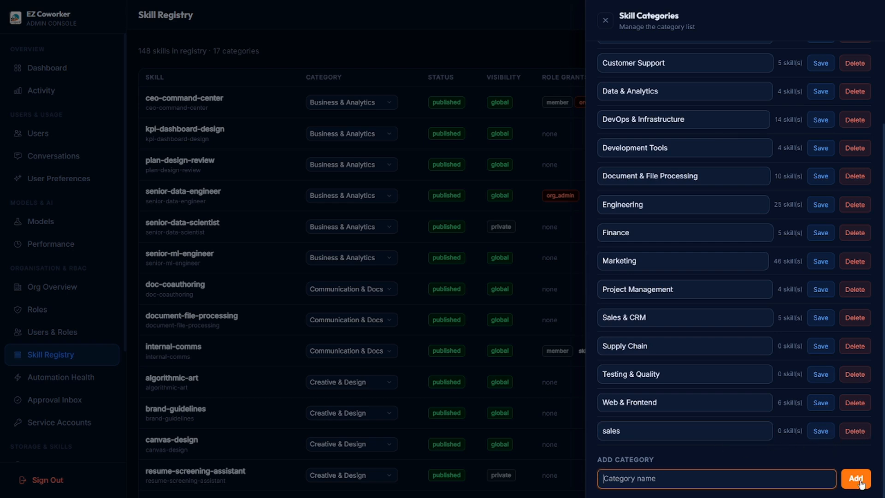
pyautogui.scroll(3, 699, 305)
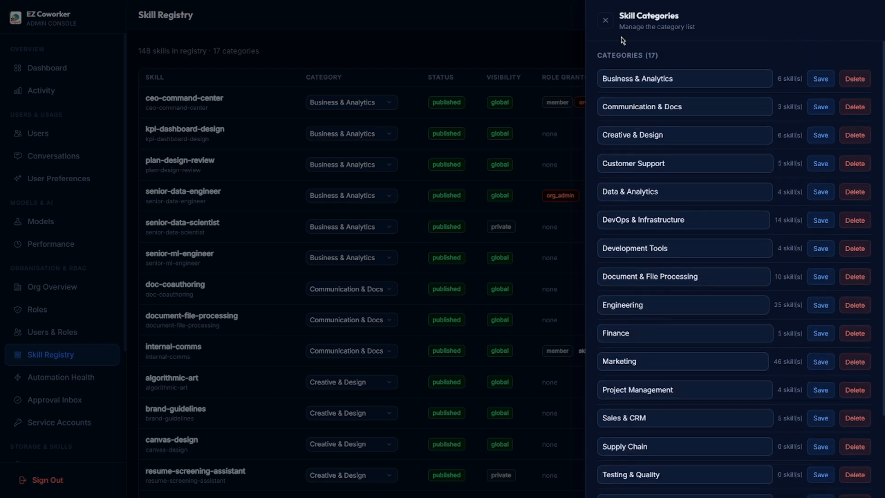
pyautogui.click(606, 20)
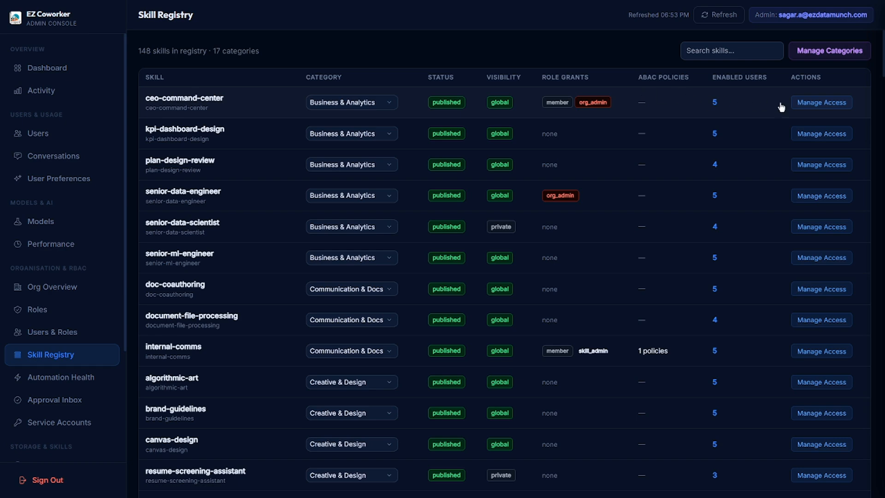
# Open ceo-command-center's access settings and preview the private, abac and rbac visibility types, returning the selection to global without saving.
pyautogui.click(824, 102)
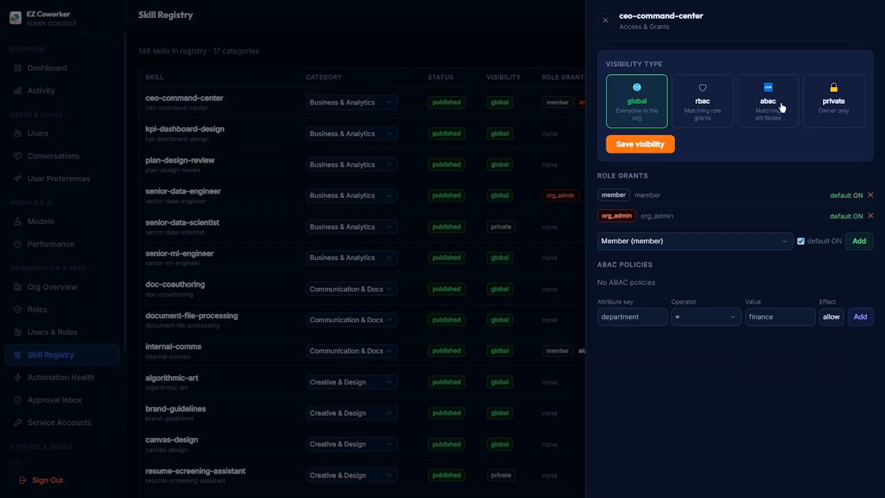
pyautogui.click(856, 105)
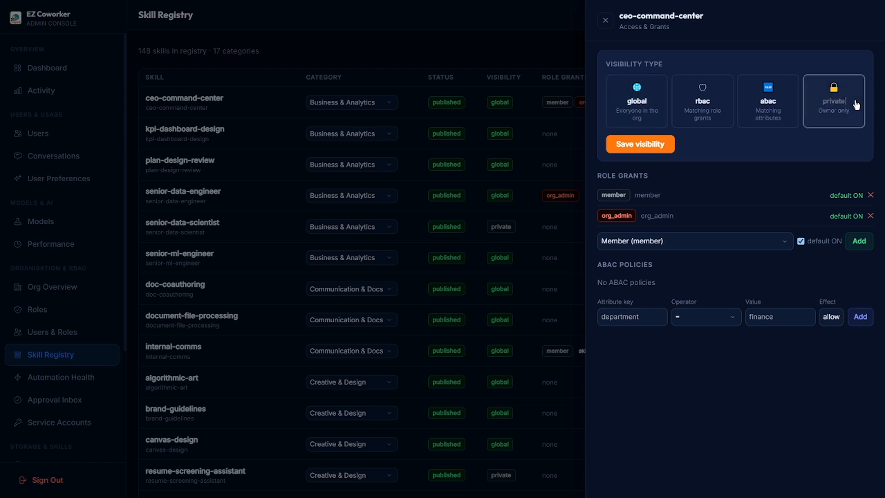
pyautogui.click(763, 108)
pyautogui.click(715, 107)
pyautogui.click(643, 104)
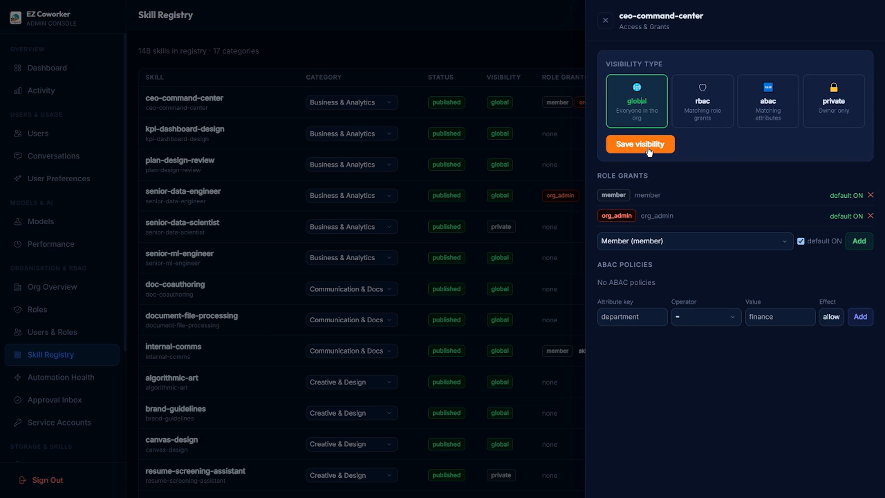
# Check the roles that can be granted and the ABAC policy fields for ceo-command-center, and close its access settings.
pyautogui.click(766, 249)
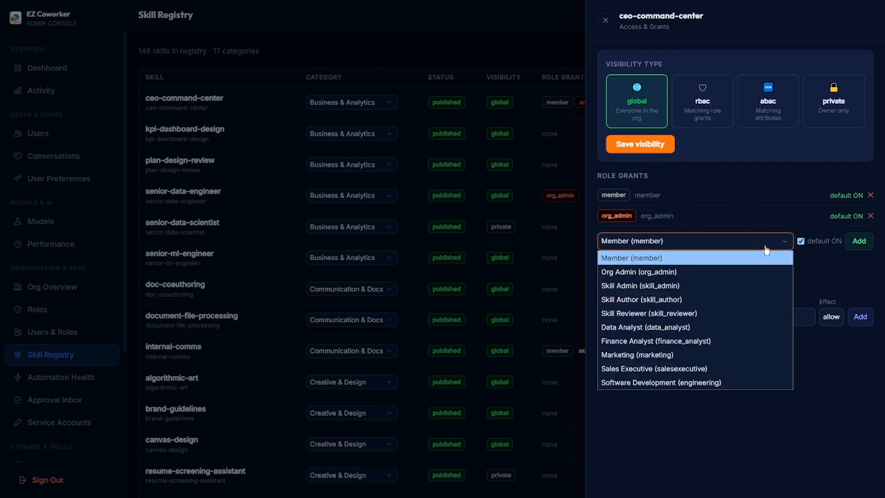
pyautogui.click(843, 283)
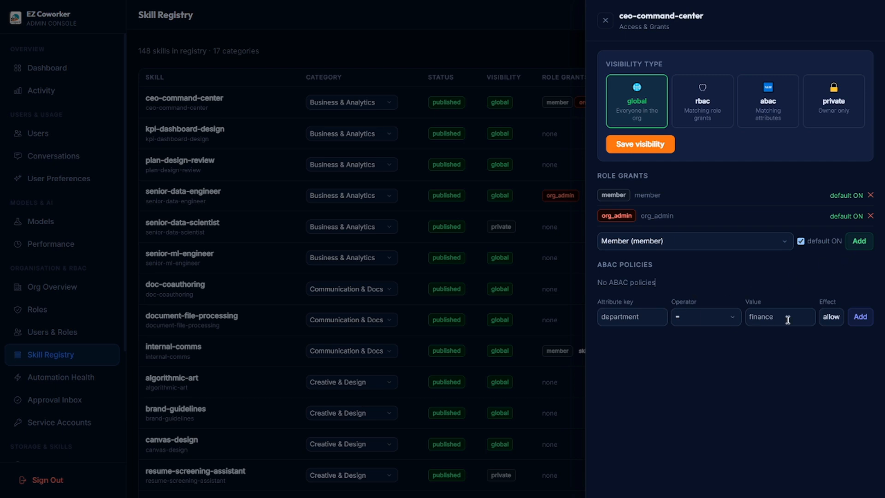
pyautogui.click(606, 21)
# Review the Storage page, examining the storage totals, the input versus output split and the storage used by each user.
pyautogui.scroll(-3, 53, 323)
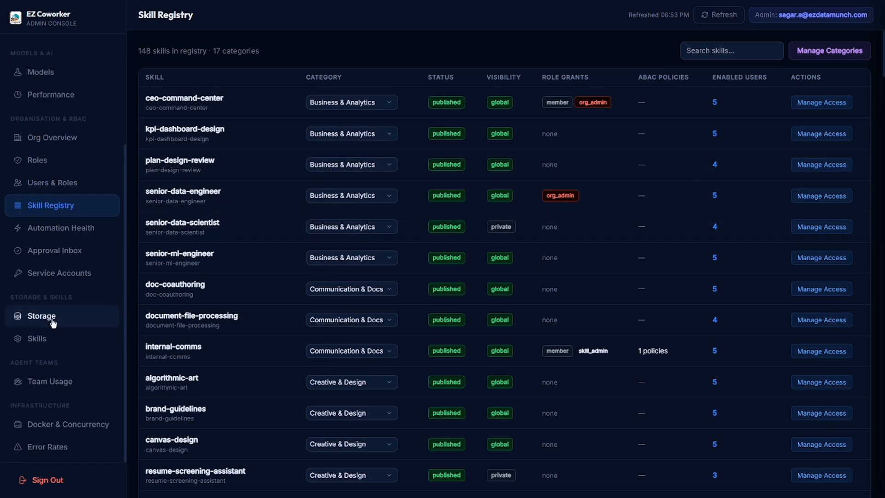
pyautogui.click(51, 318)
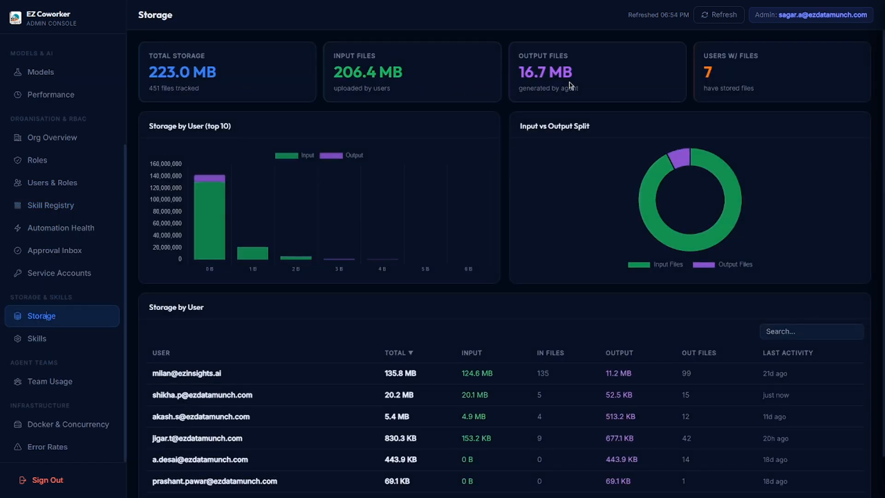
pyautogui.moveTo(243, 223)
pyautogui.moveTo(678, 156)
pyautogui.scroll(-1, 362, 336)
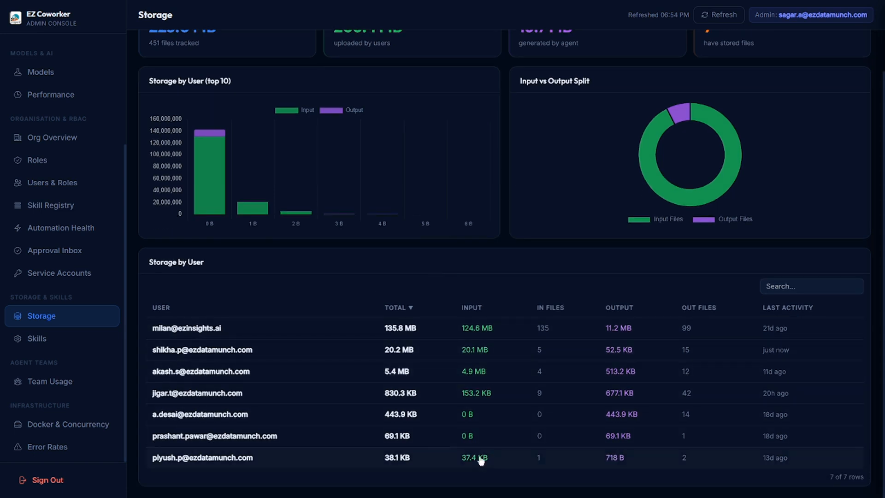
# Review the Skills Usage page, examining skill adoption, compile status and the table of all skills.
pyautogui.click(35, 341)
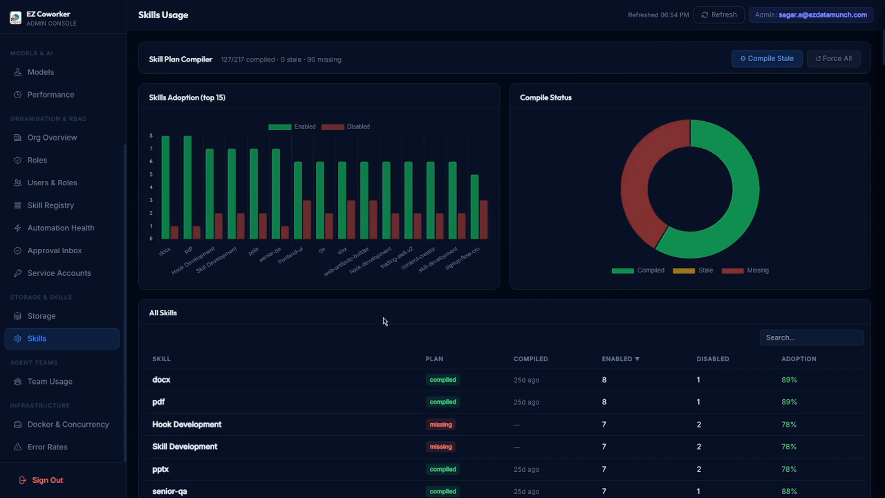
pyautogui.scroll(-5, 385, 321)
pyautogui.scroll(1, 385, 321)
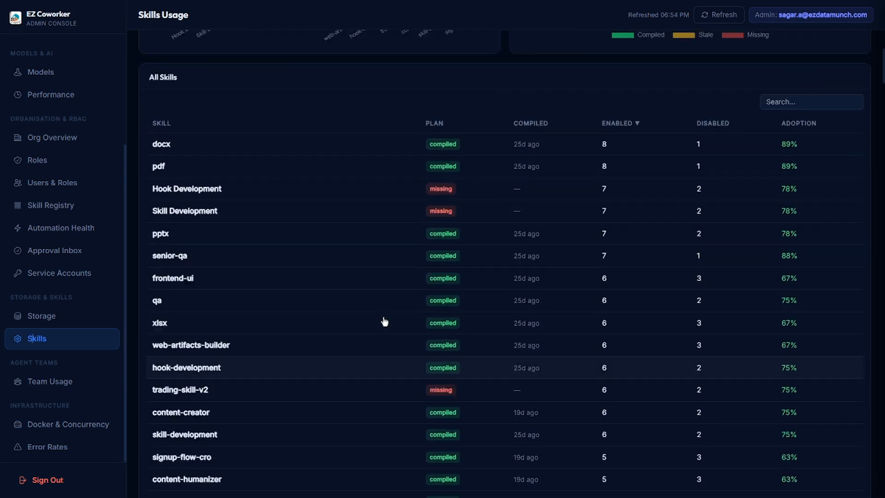
pyautogui.scroll(5, 385, 321)
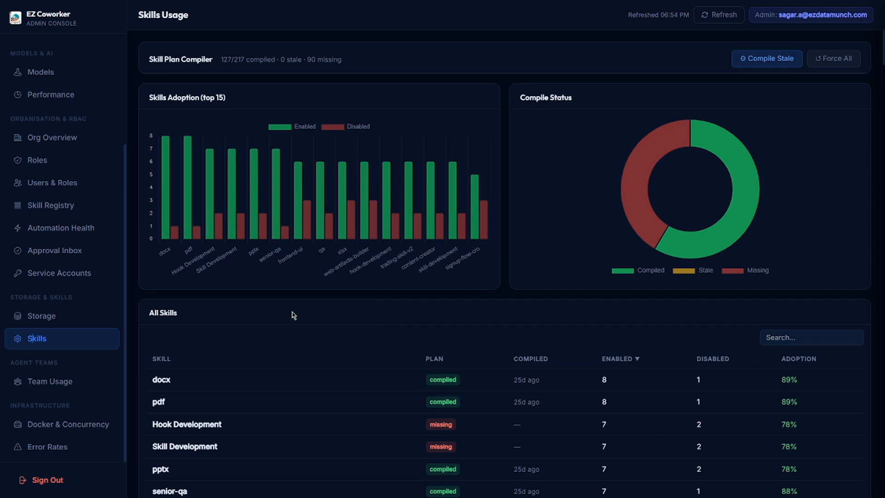
# Review the Agent Team Usage page, examining team versus single-agent statistics, the usage trend and recent fallbacks.
pyautogui.click(42, 384)
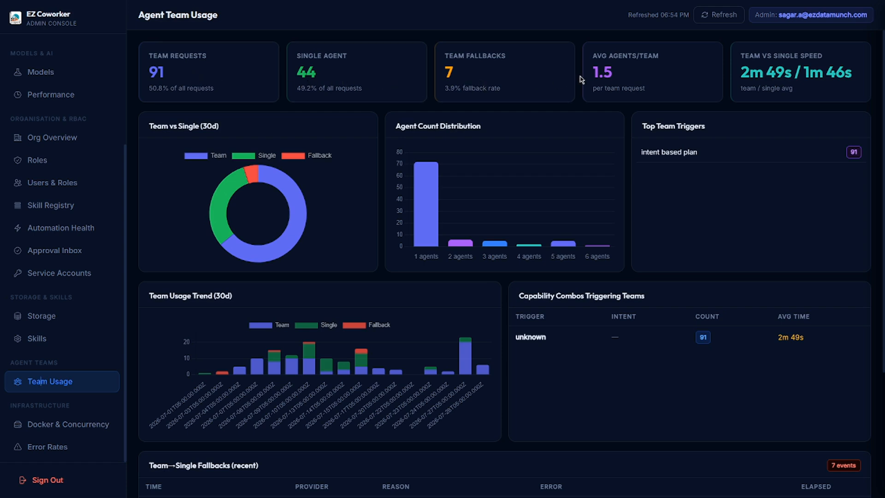
pyautogui.scroll(-3, 360, 209)
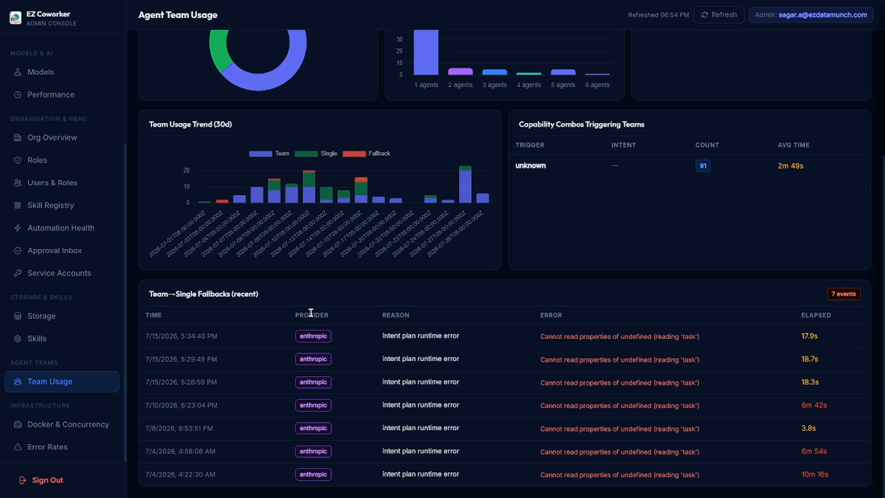
# Review the Docker & Concurrency page, examining service containers, user agent containers, host system, message throughput and 24-hour errors.
pyautogui.click(64, 431)
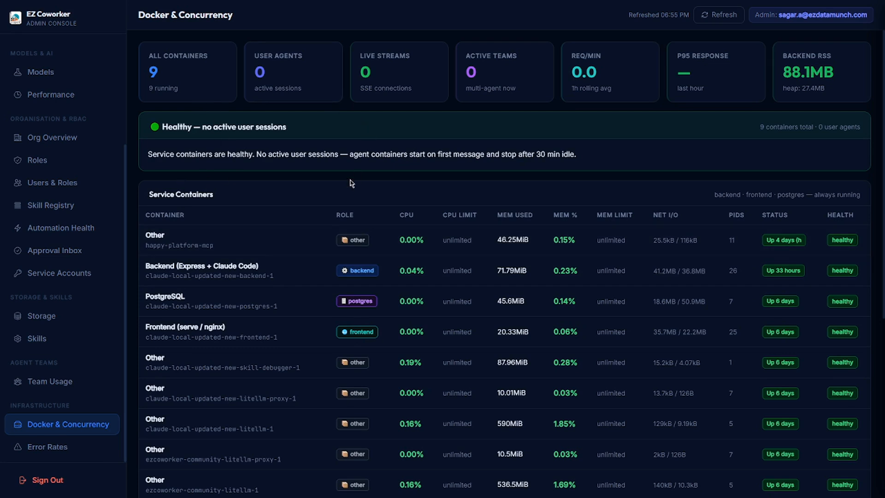
pyautogui.scroll(-6, 352, 183)
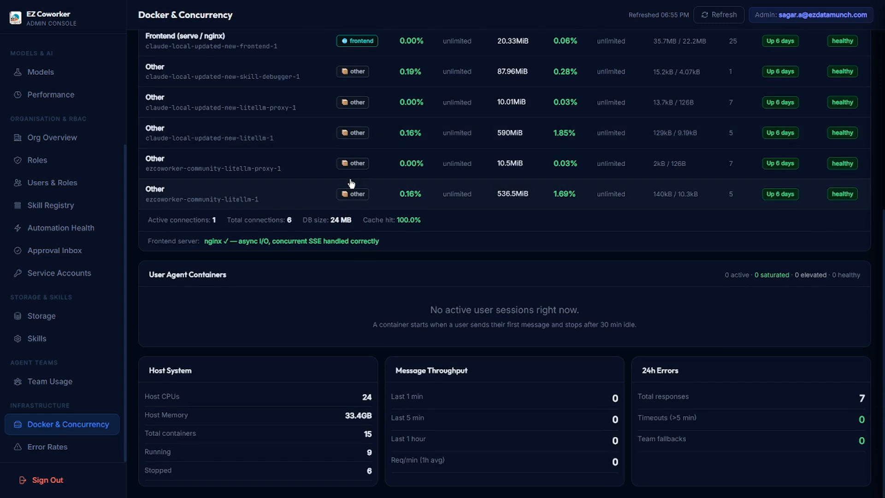
pyautogui.scroll(6, 352, 183)
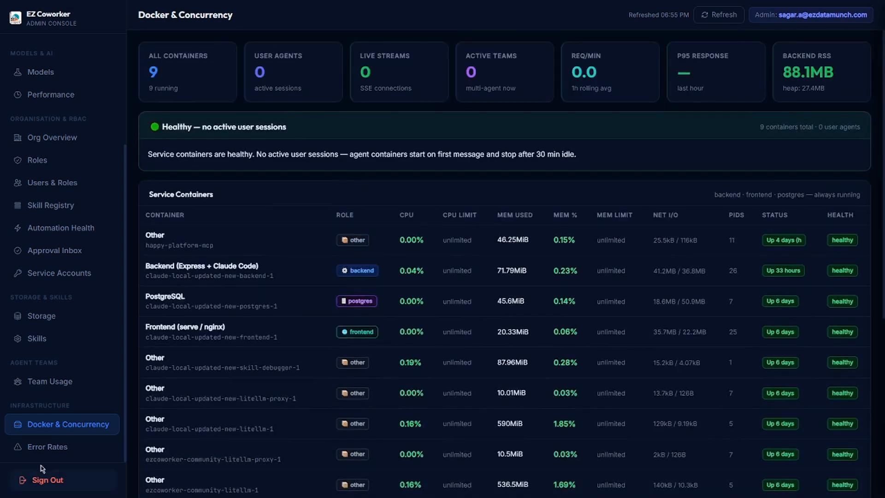
# Review the Error Rates page, examining timeout and fallback rates by model, the 7-day trends and the slowest responses.
pyautogui.click(45, 455)
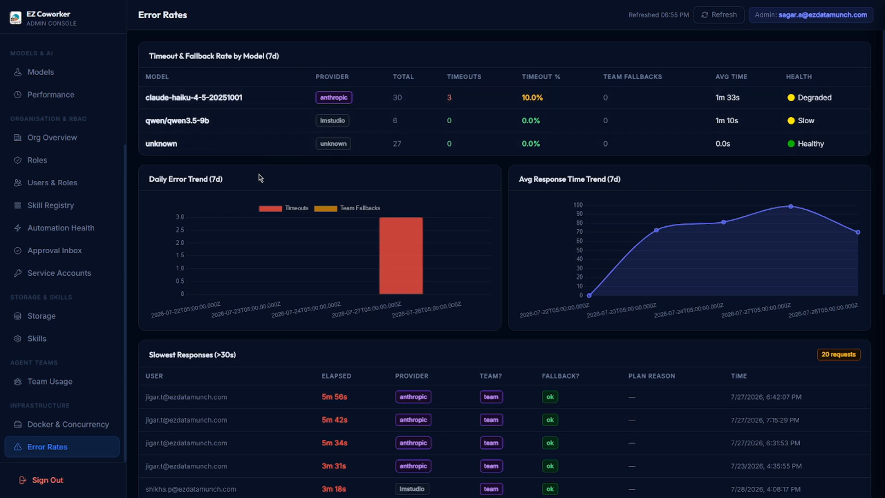
pyautogui.moveTo(582, 295)
pyautogui.scroll(-5, 507, 300)
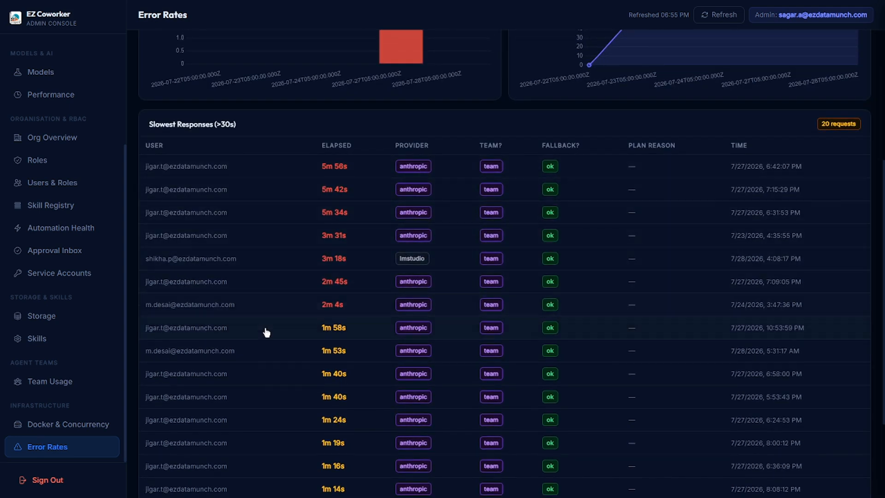
pyautogui.scroll(-3, 266, 332)
pyautogui.scroll(8, 267, 332)
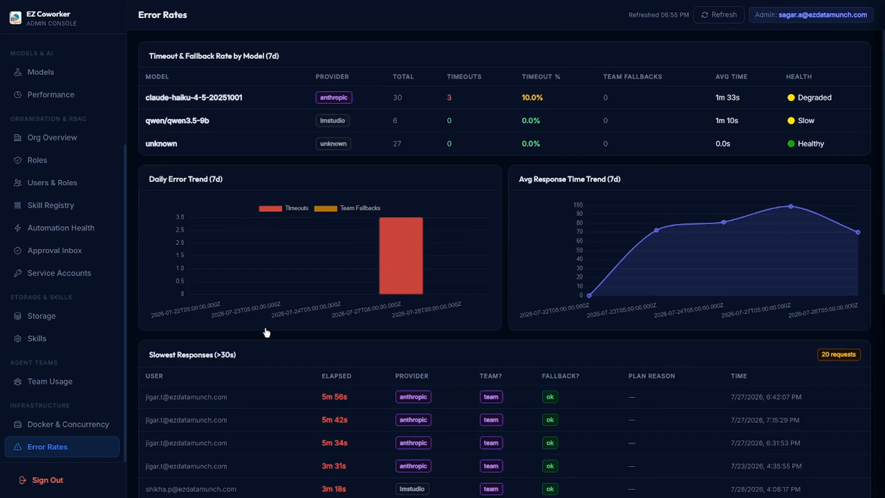
pyautogui.scroll(1, 53, 330)
pyautogui.scroll(3, 53, 330)
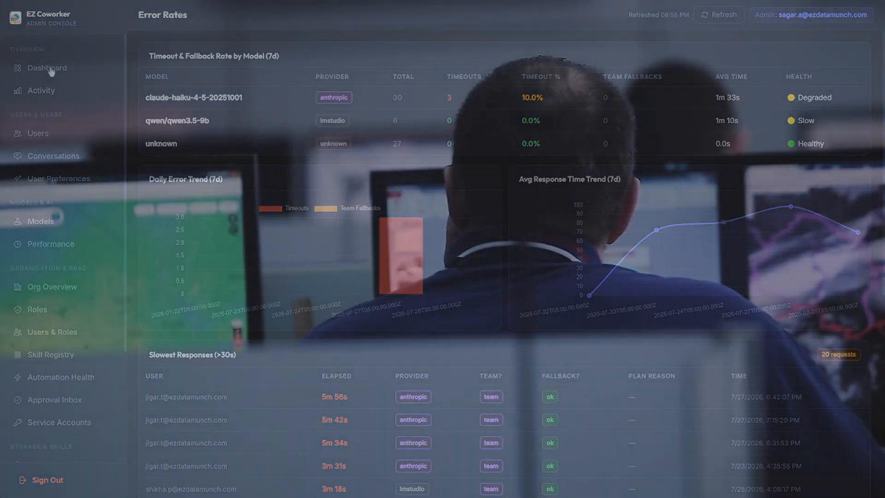